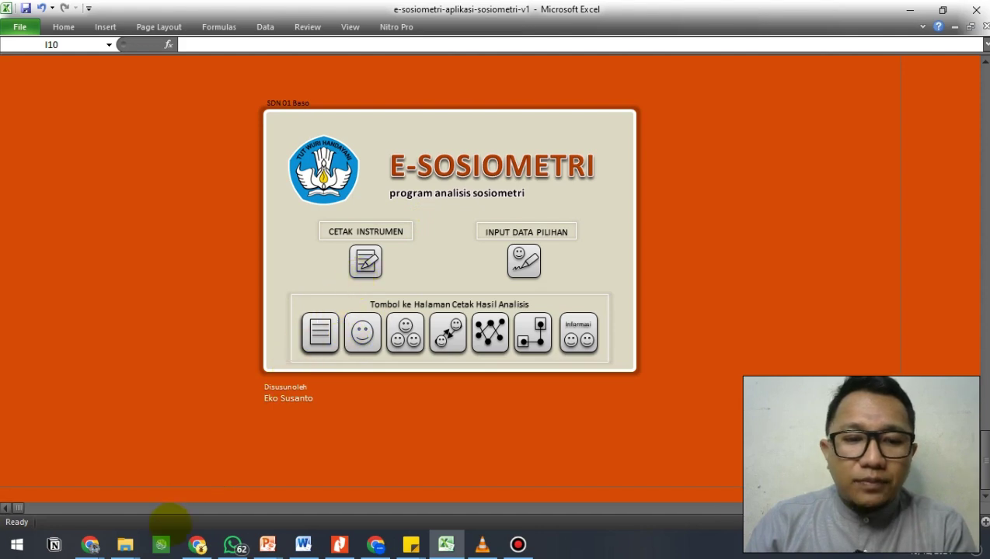
Switch to Chrome, examine the e-Sosiometri v1 article with its download and support links, and return to the Excel workbook.
{"action": "mouse_move", "coordinate": [90, 545]}
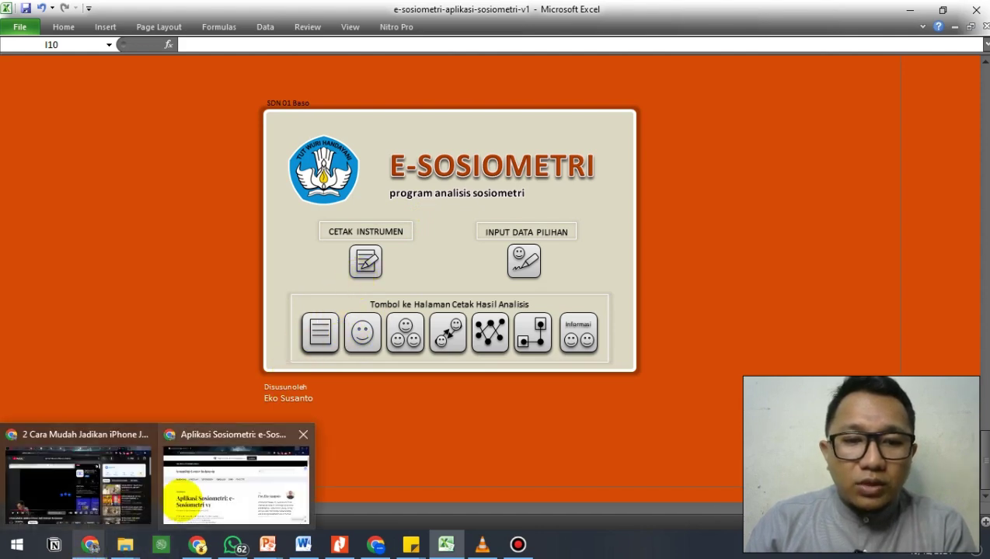
{"action": "left_click", "coordinate": [220, 475]}
{"action": "scroll", "coordinate": [496, 315], "scroll_direction": "down", "scroll_amount": 1}
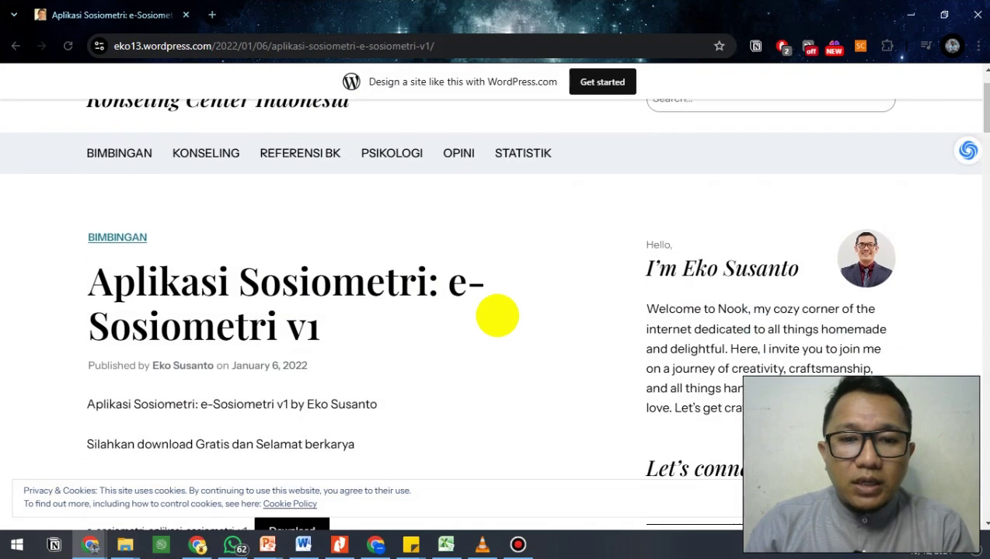
{"action": "scroll", "coordinate": [497, 315], "scroll_direction": "down", "scroll_amount": 1}
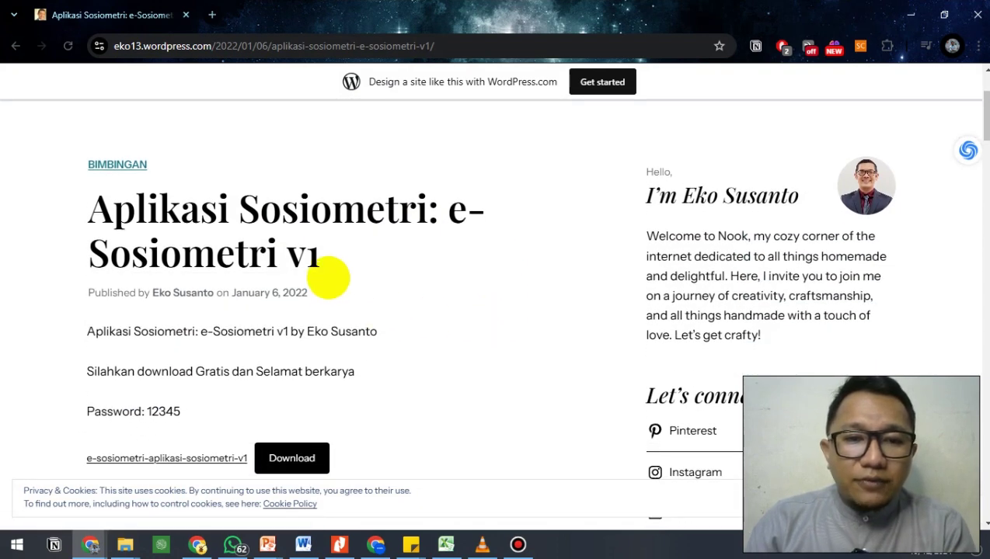
{"action": "scroll", "coordinate": [377, 296], "scroll_direction": "down", "scroll_amount": 1}
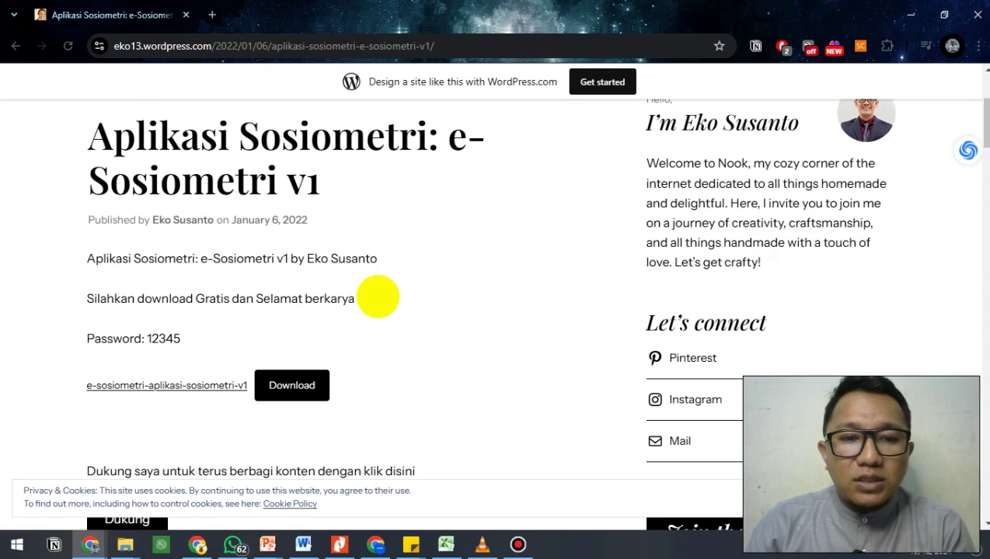
{"action": "scroll", "coordinate": [365, 292], "scroll_direction": "up", "scroll_amount": 3}
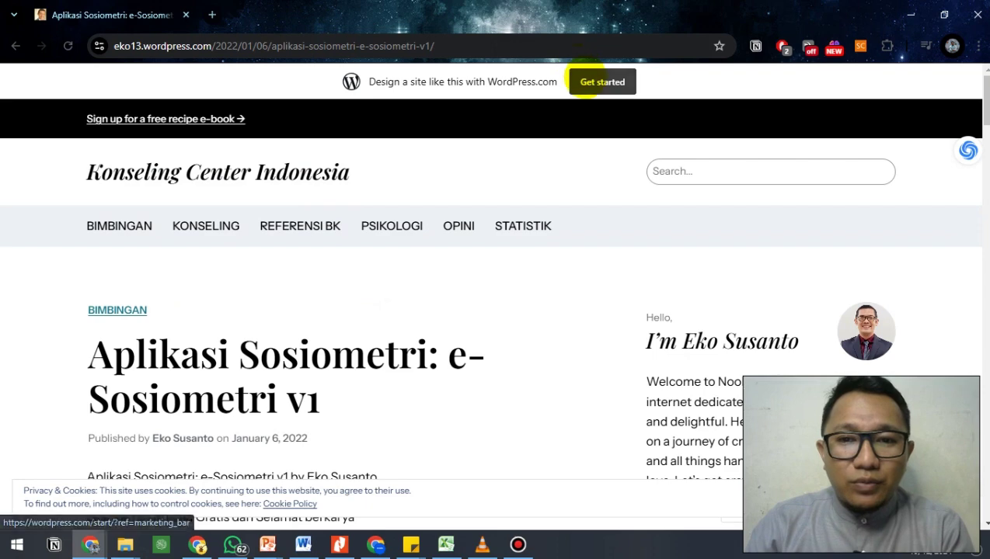
{"action": "scroll", "coordinate": [302, 242], "scroll_direction": "down", "scroll_amount": 2}
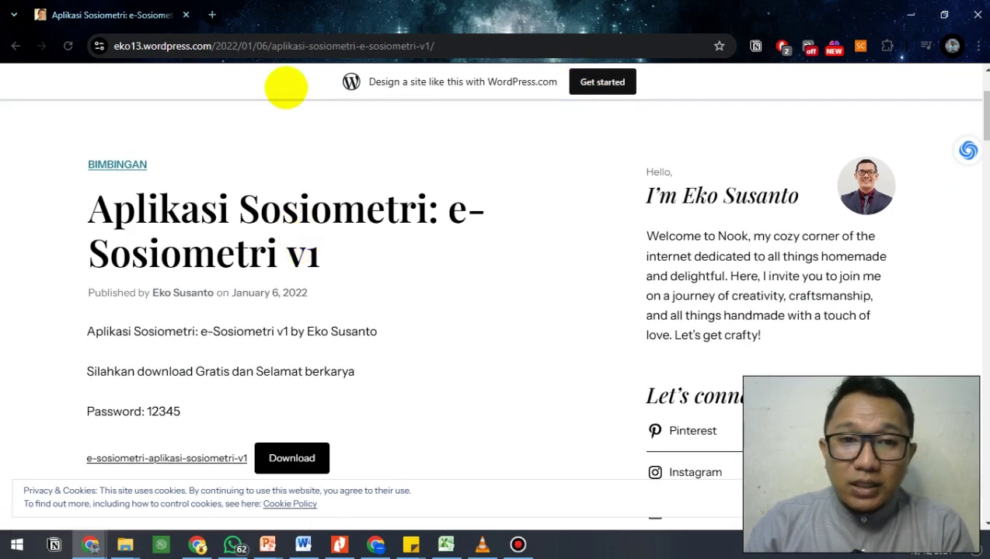
{"action": "scroll", "coordinate": [330, 341], "scroll_direction": "down", "scroll_amount": 2}
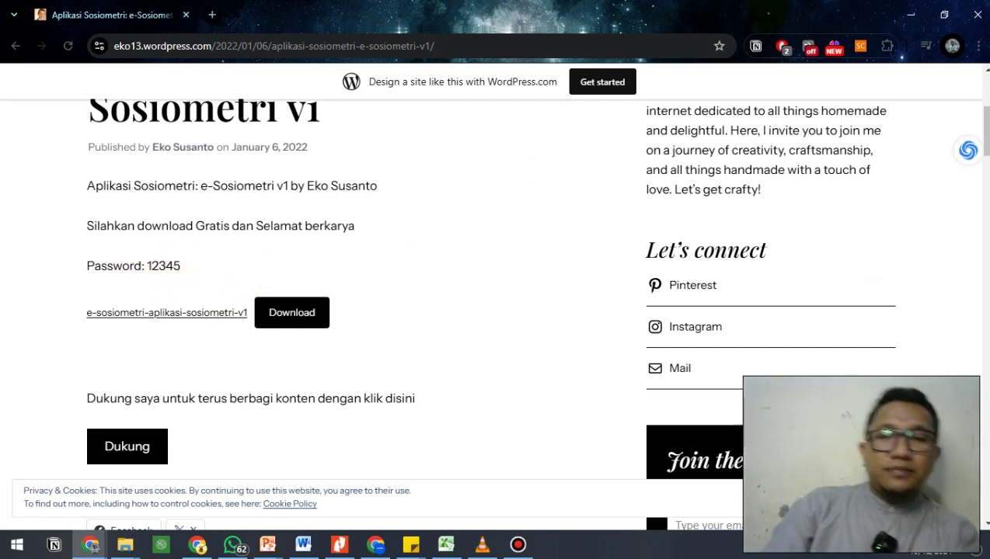
{"action": "scroll", "coordinate": [519, 287], "scroll_direction": "down", "scroll_amount": 2}
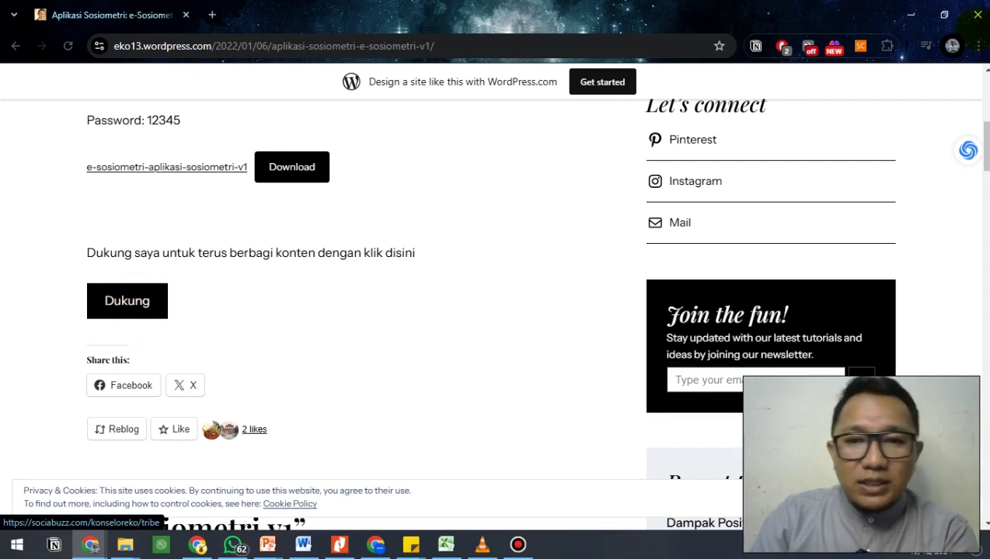
{"action": "left_click", "coordinate": [910, 14]}
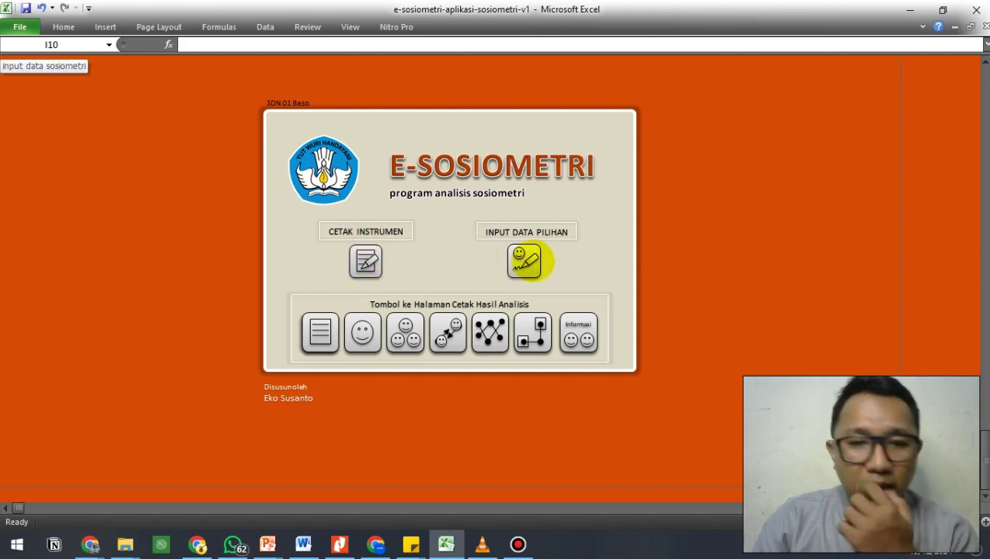
Open the Cetak Instrumen sheet from the front page and look over the sociometry questionnaire layout.
{"action": "left_click", "coordinate": [365, 261]}
{"action": "scroll", "coordinate": [420, 261], "scroll_direction": "down", "scroll_amount": 5}
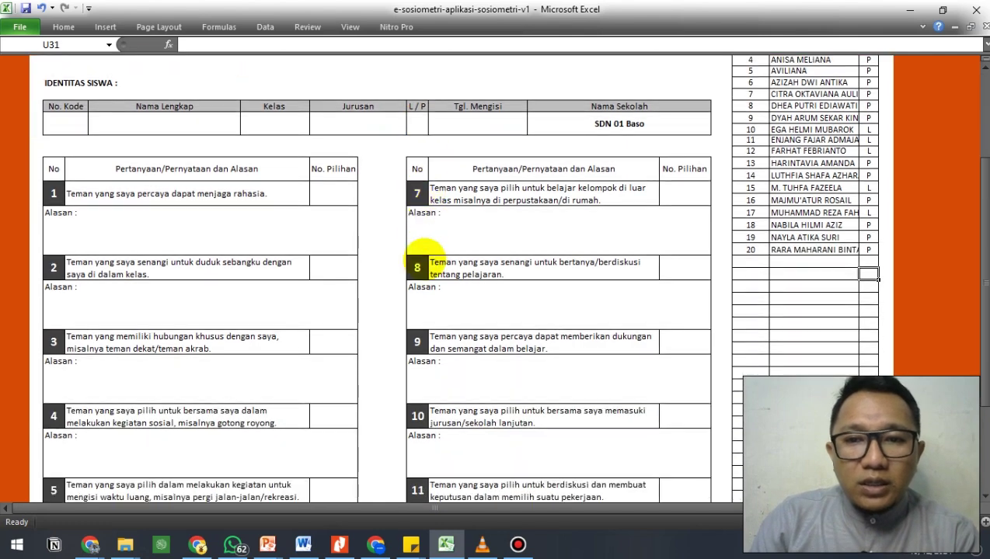
{"action": "scroll", "coordinate": [417, 260], "scroll_direction": "up", "scroll_amount": 4}
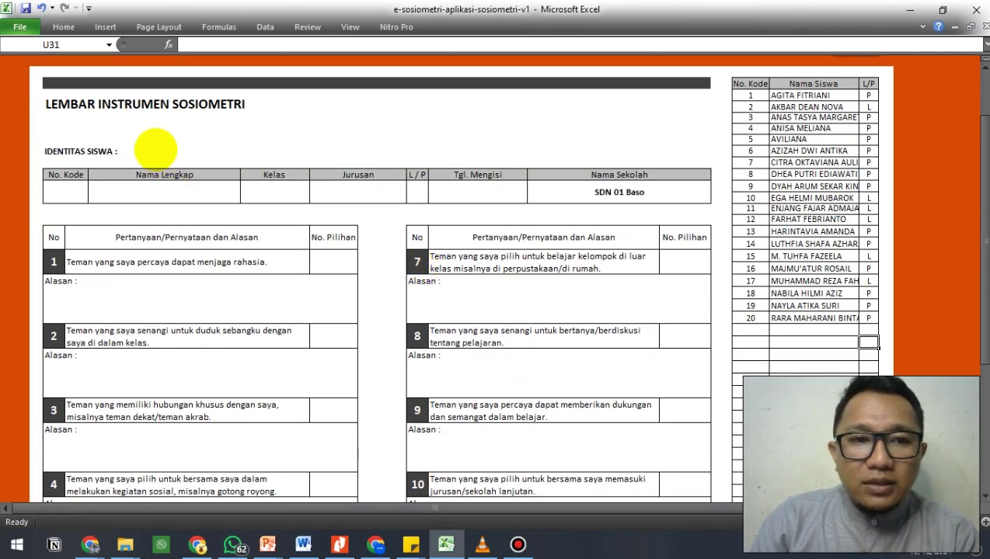
{"action": "scroll", "coordinate": [264, 147], "scroll_direction": "up", "scroll_amount": 1}
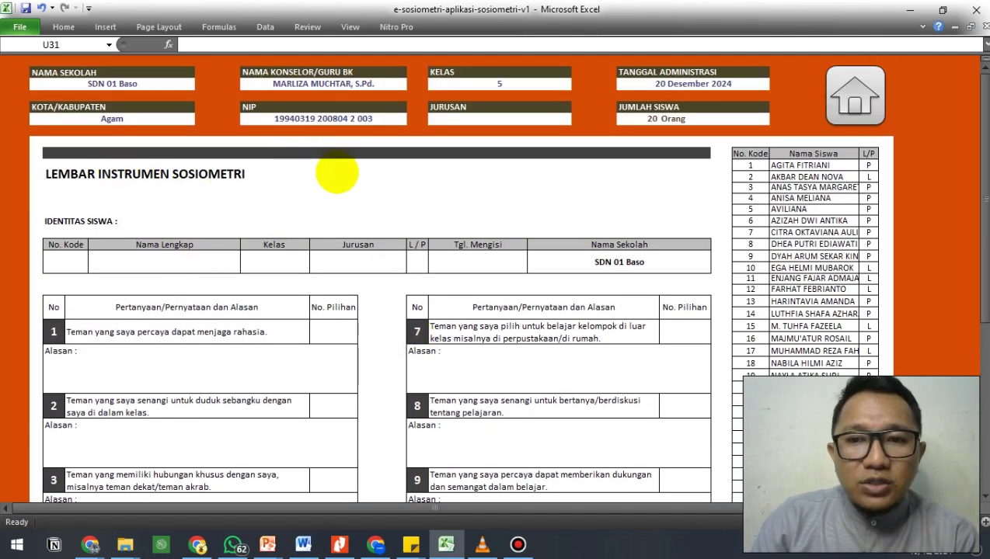
Examine the student list beside the questionnaire, checking the Nama Siswa and L/P columns.
{"action": "left_click", "coordinate": [829, 187]}
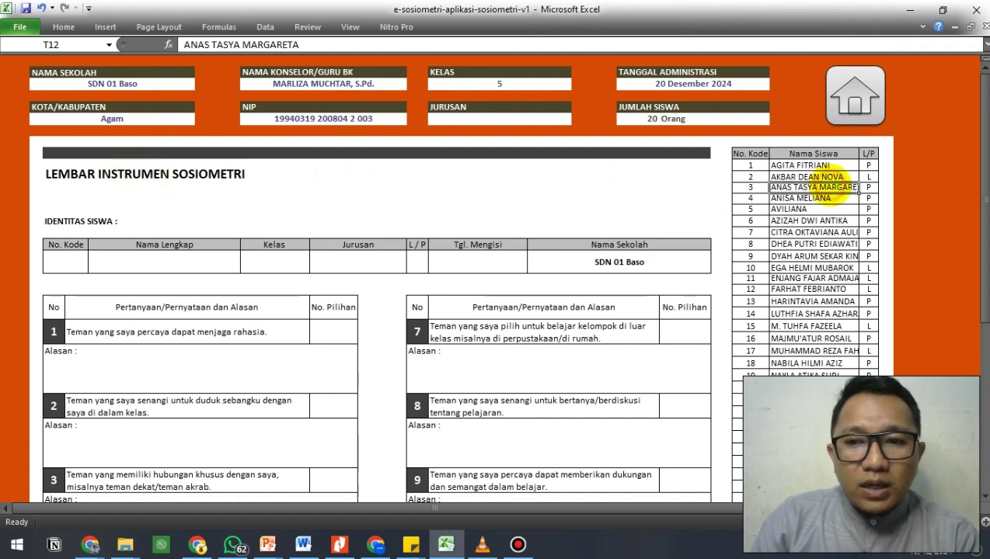
{"action": "left_click", "coordinate": [822, 164]}
{"action": "left_click_drag", "start_coordinate": [815, 220], "coordinate": [816, 233]}
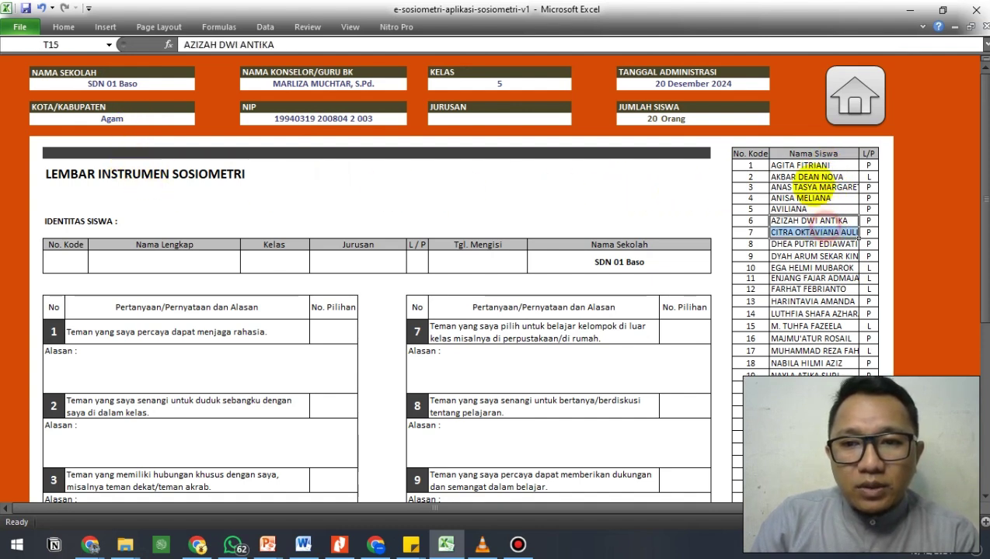
{"action": "left_click_drag", "start_coordinate": [809, 166], "coordinate": [846, 372]}
{"action": "left_click", "coordinate": [803, 289]}
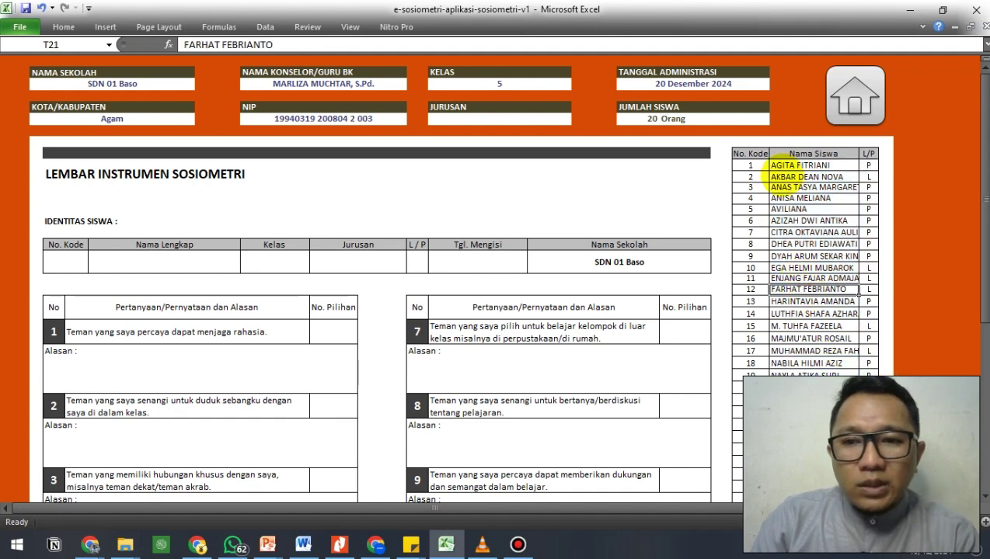
{"action": "left_click", "coordinate": [780, 166]}
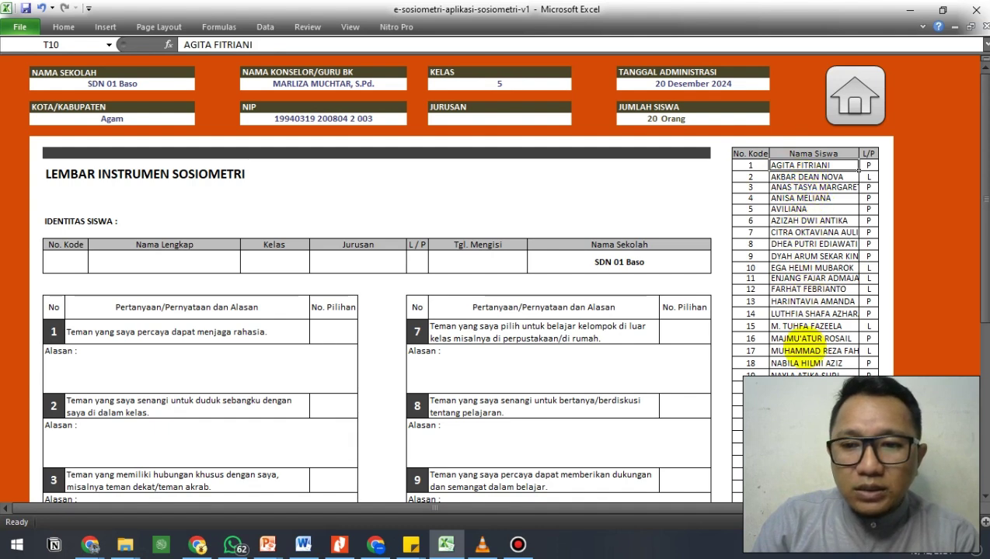
{"action": "left_click", "coordinate": [807, 397]}
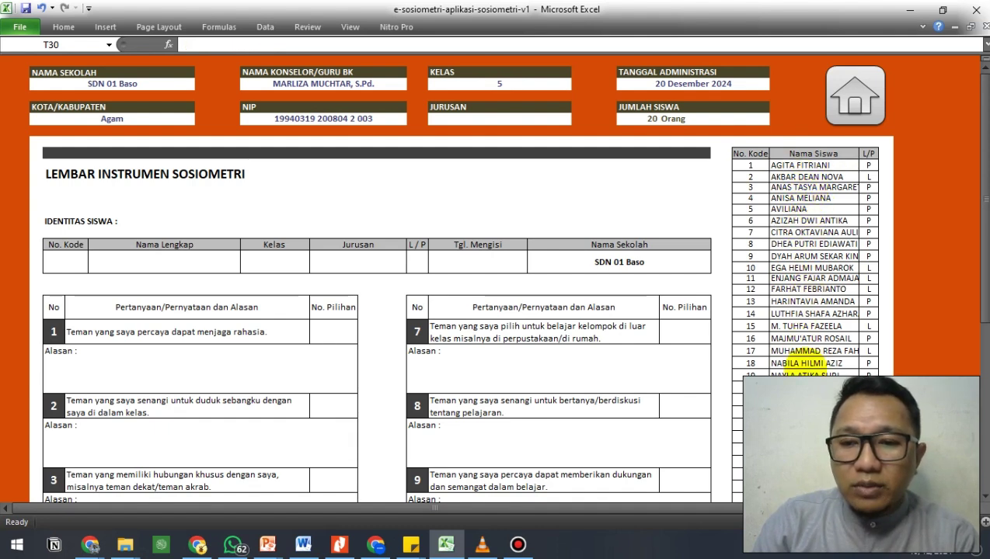
{"action": "left_click", "coordinate": [868, 165]}
{"action": "left_click", "coordinate": [777, 244]}
Check the identity fields for school, regency, counselor name, NIP, class and administration date above the questionnaire.
{"action": "left_click", "coordinate": [87, 82]}
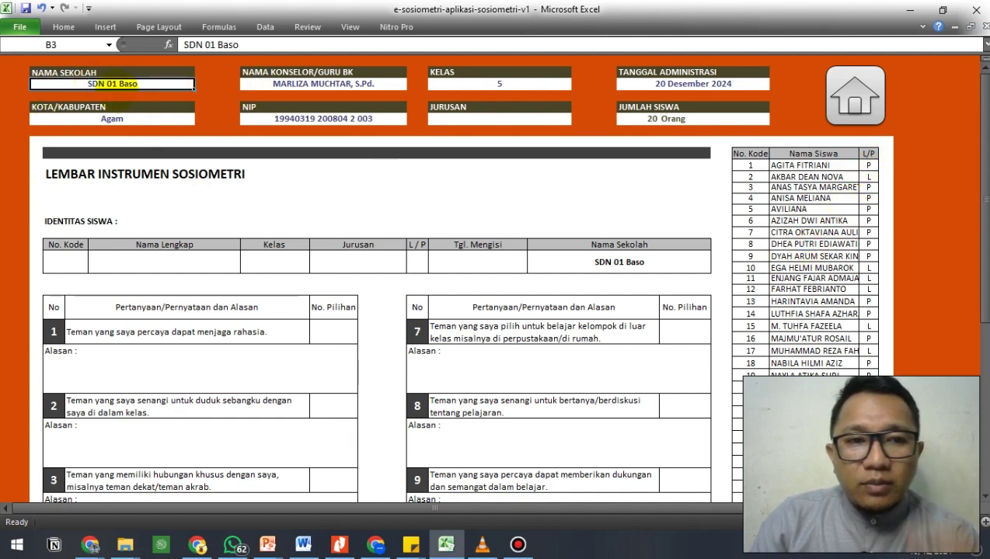
{"action": "left_click", "coordinate": [116, 118]}
{"action": "left_click", "coordinate": [257, 82]}
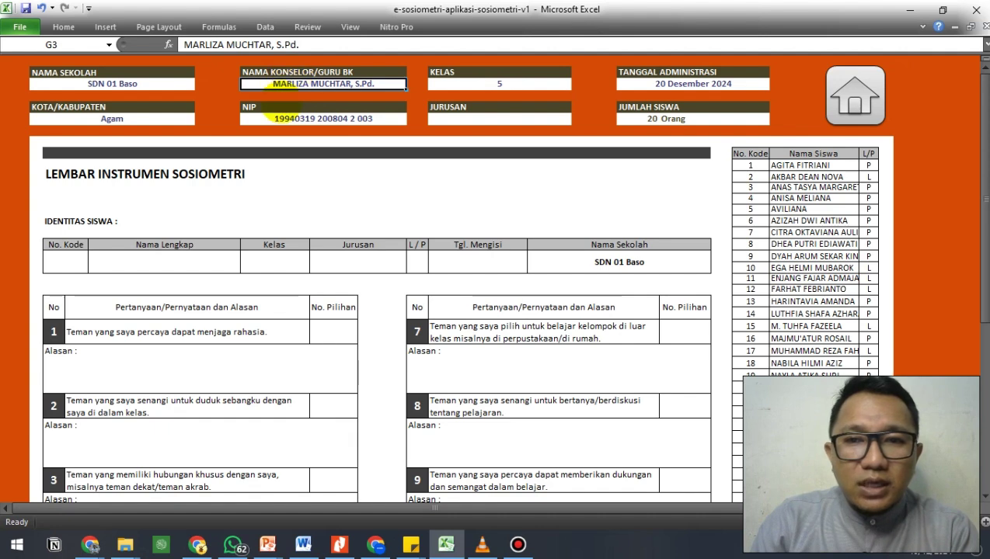
{"action": "left_click", "coordinate": [297, 121]}
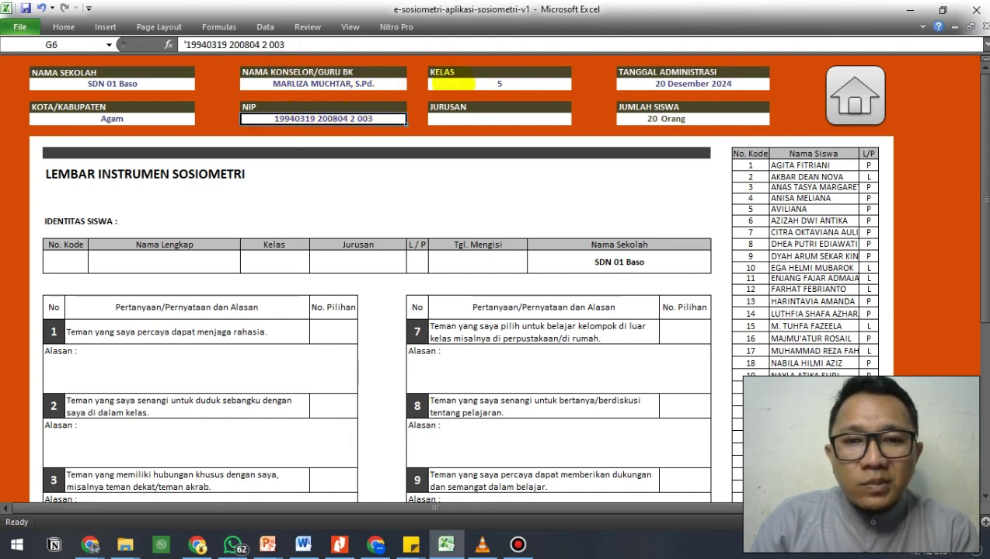
{"action": "left_click", "coordinate": [455, 83]}
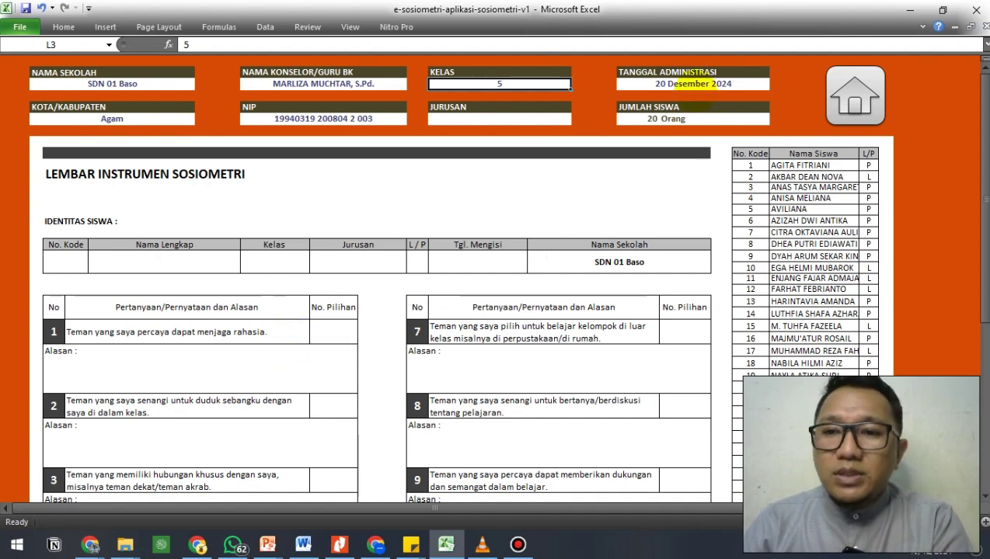
{"action": "left_click", "coordinate": [691, 83]}
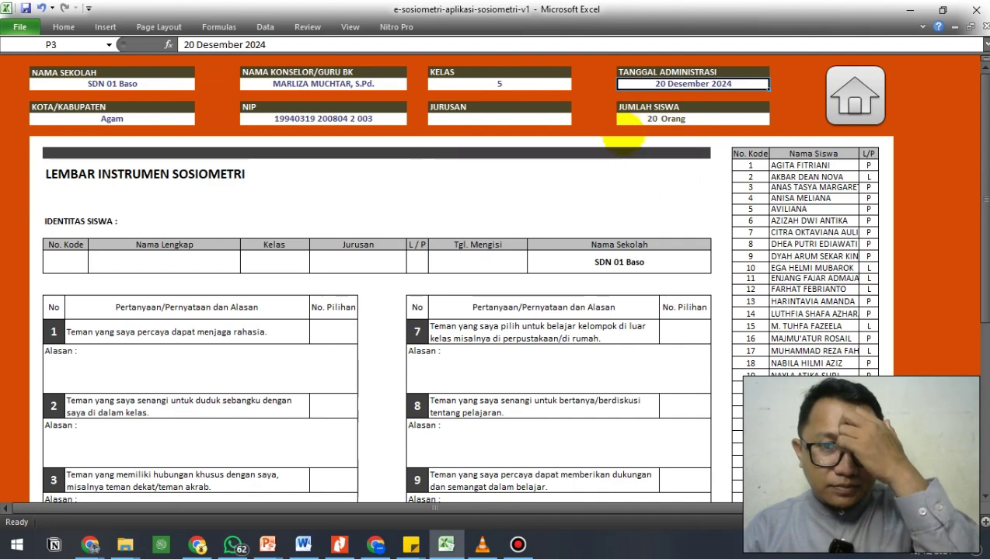
Glance over the questionnaire's statements and return to the Halaman Depan front page.
{"action": "scroll", "coordinate": [420, 334], "scroll_direction": "down", "scroll_amount": 5}
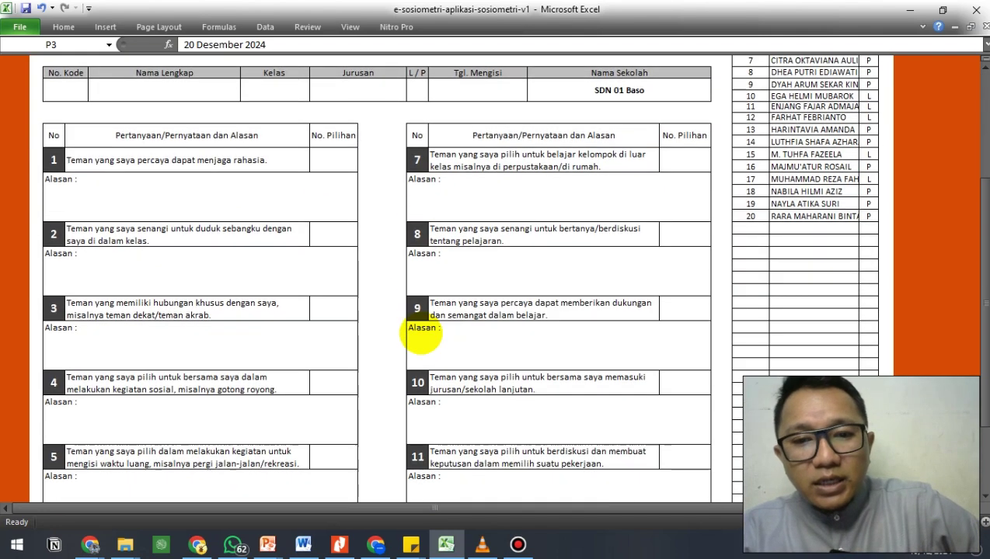
{"action": "scroll", "coordinate": [423, 343], "scroll_direction": "up", "scroll_amount": 5}
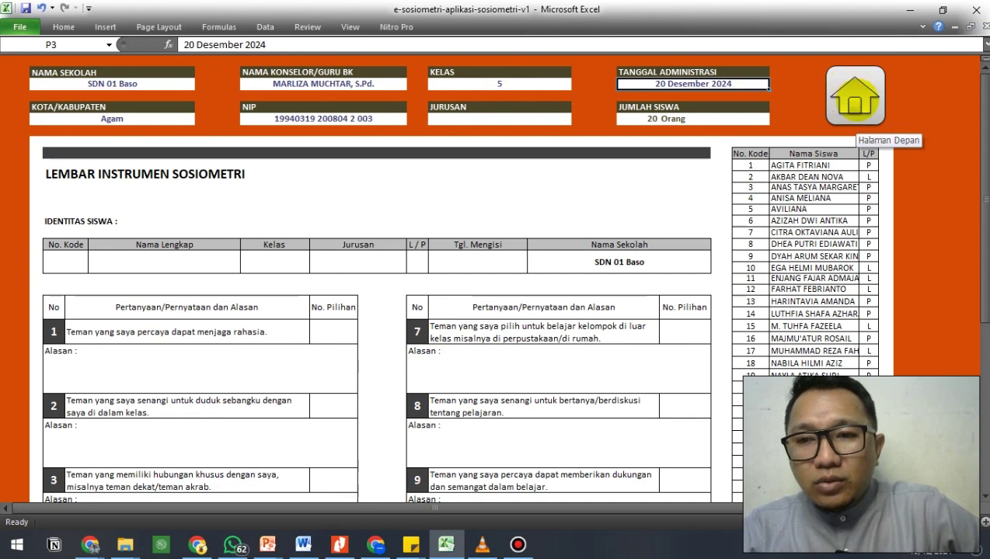
{"action": "left_click", "coordinate": [855, 98]}
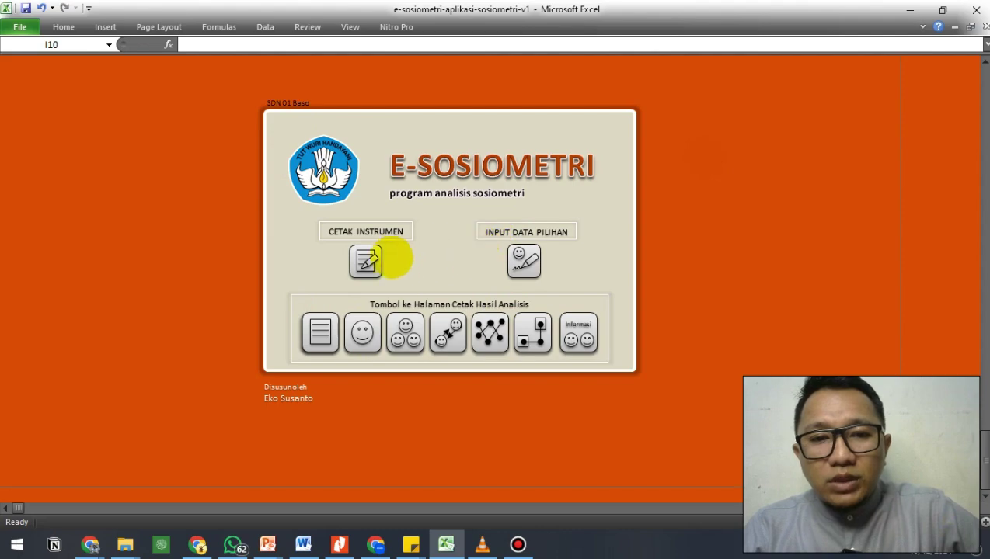
Reopen the Cetak Instrumen sheet and view the whole instrument down to statement 12.
{"action": "left_click", "coordinate": [380, 262]}
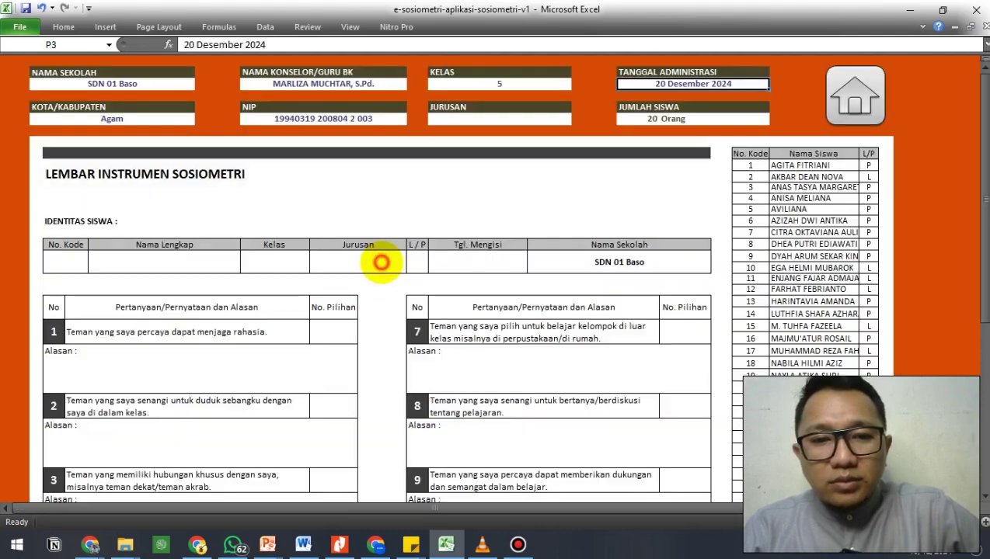
{"action": "scroll", "coordinate": [531, 261], "scroll_direction": "down", "scroll_amount": 5}
{"action": "scroll", "coordinate": [531, 261], "scroll_direction": "down", "scroll_amount": 3}
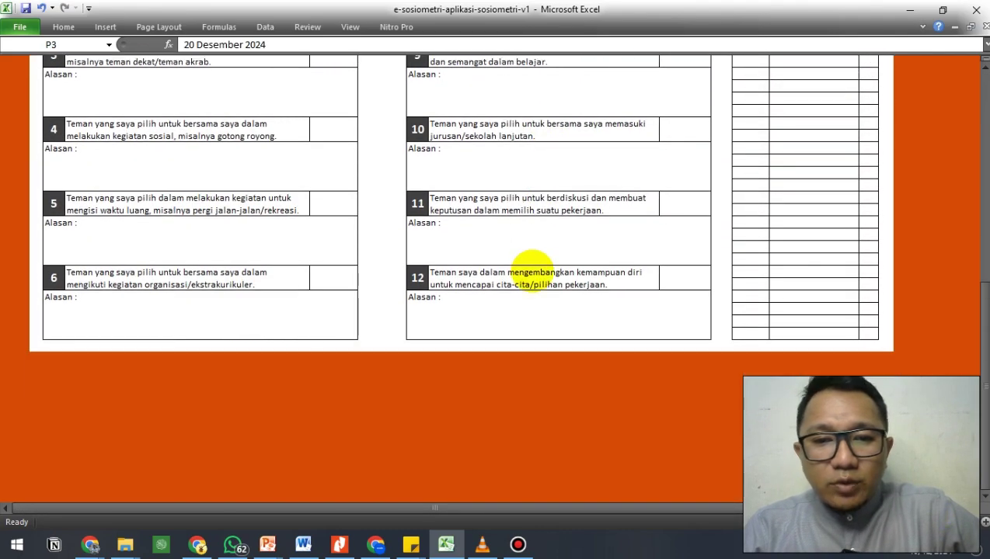
{"action": "scroll", "coordinate": [526, 270], "scroll_direction": "up", "scroll_amount": 8}
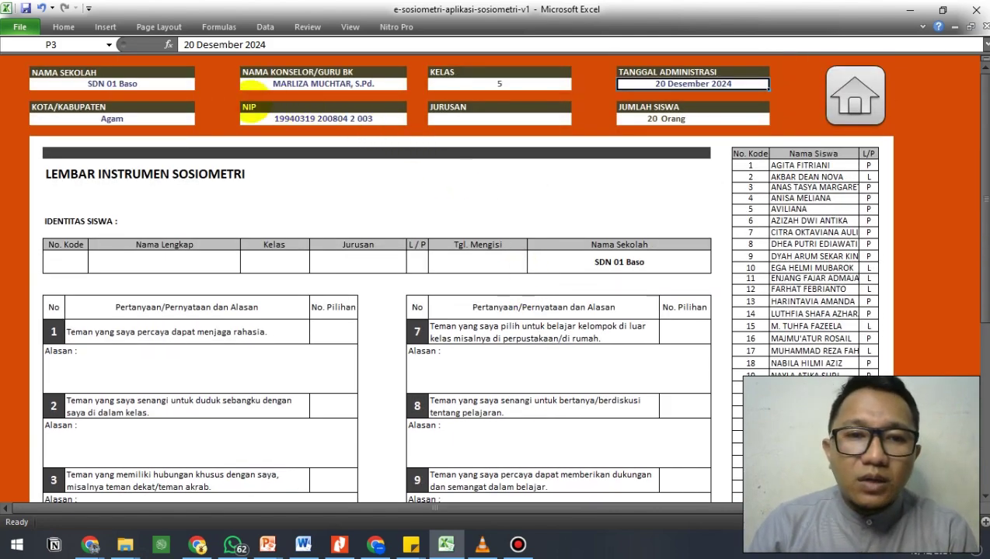
Preview the printout of the Lembar Instrumen Sosiometri and return to the sheet without printing.
{"action": "key", "text": "ctrl+p"}
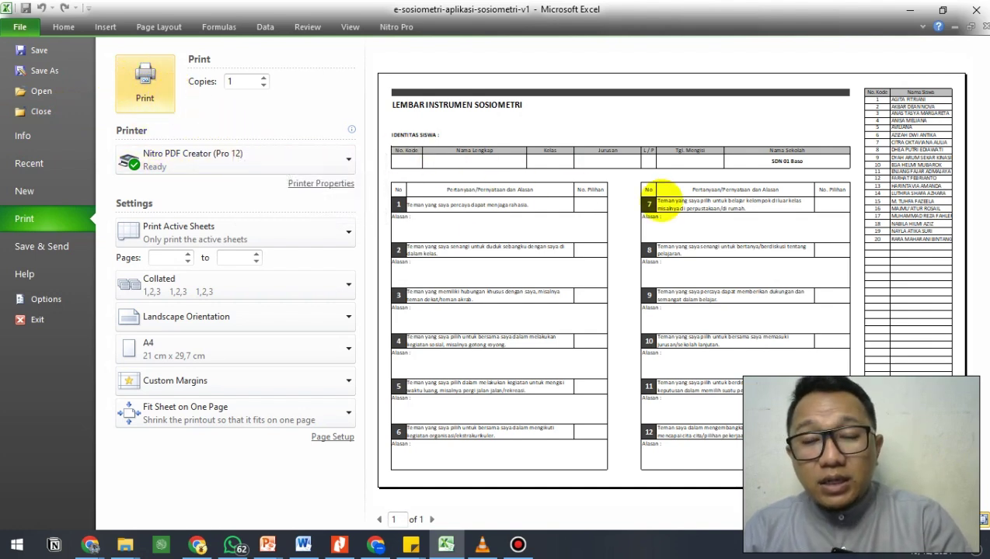
{"action": "key", "text": "Escape"}
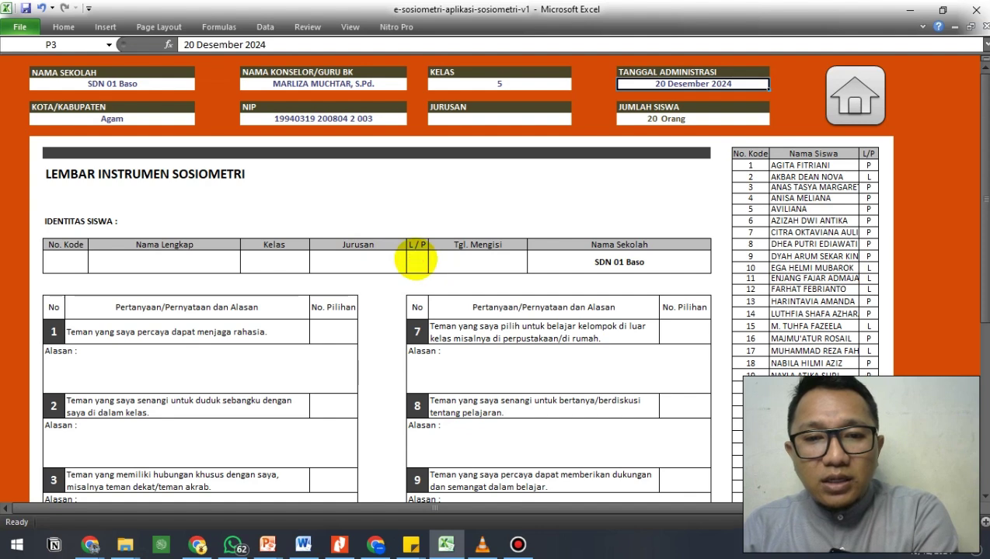
{"action": "left_click", "coordinate": [494, 257]}
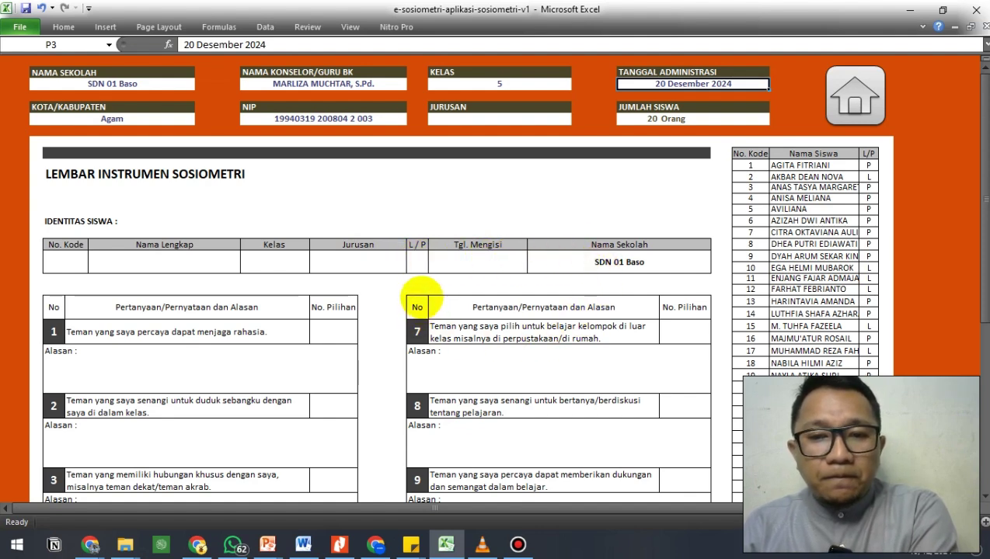
Review the twelve friend-choice statements with their Alasan and No. Pilihan fields in the instrument sheet.
{"action": "scroll", "coordinate": [579, 309], "scroll_direction": "down", "scroll_amount": 5}
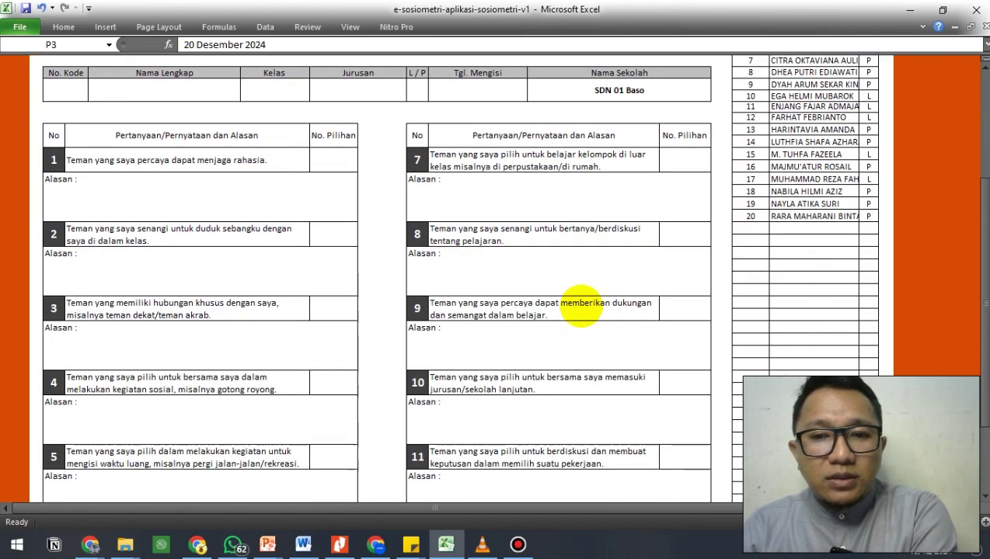
{"action": "scroll", "coordinate": [579, 334], "scroll_direction": "down", "scroll_amount": 1}
{"action": "scroll", "coordinate": [579, 305], "scroll_direction": "up", "scroll_amount": 3}
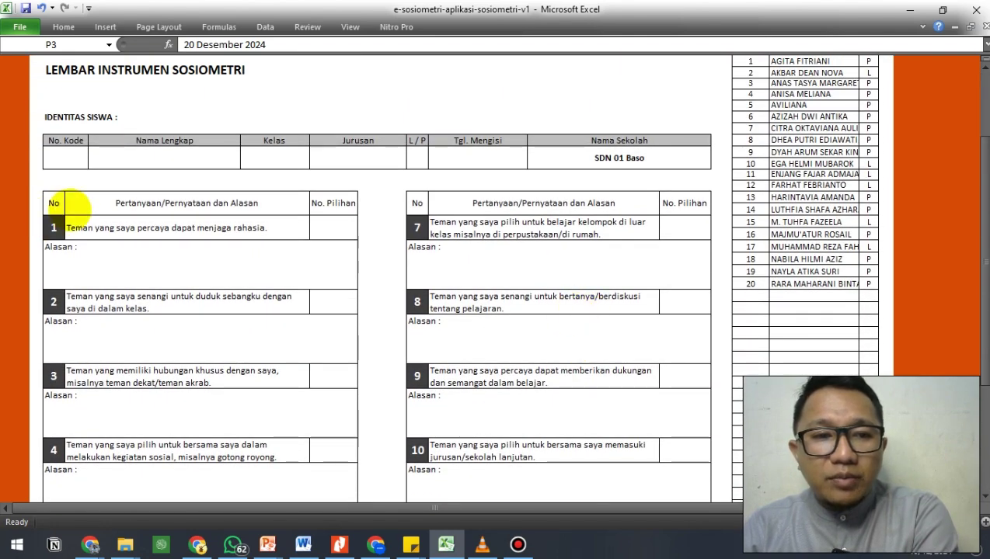
{"action": "scroll", "coordinate": [177, 288], "scroll_direction": "down", "scroll_amount": 6}
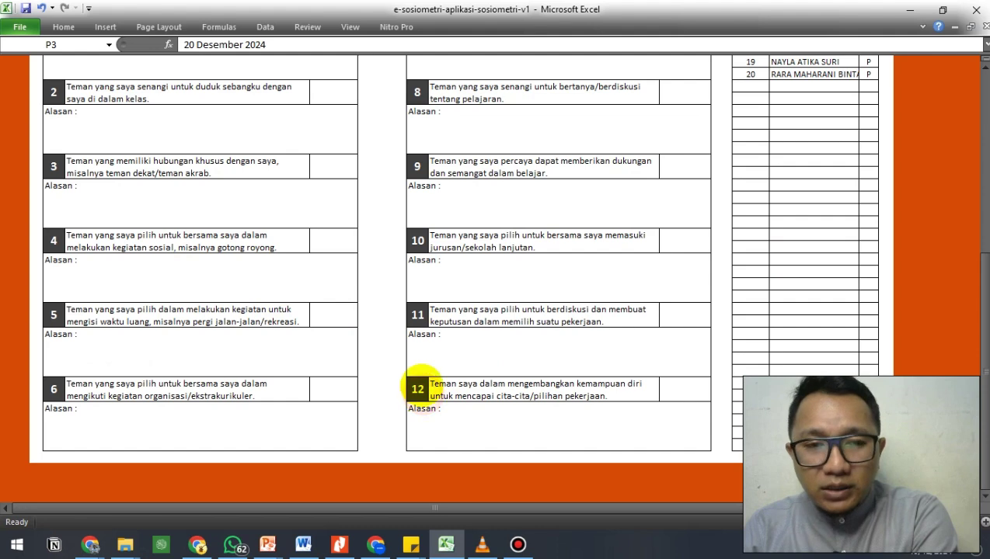
{"action": "scroll", "coordinate": [420, 381], "scroll_direction": "up", "scroll_amount": 3}
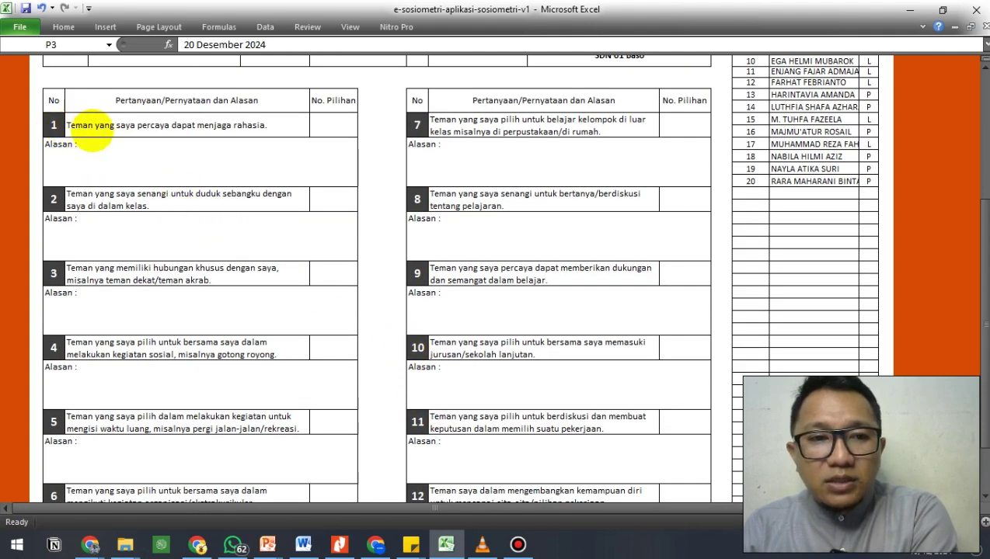
Look over the instrument sheet's student identity fields, numbered student list and opening statements with their Alasan boxes.
{"action": "scroll", "coordinate": [326, 155], "scroll_direction": "up", "scroll_amount": 1}
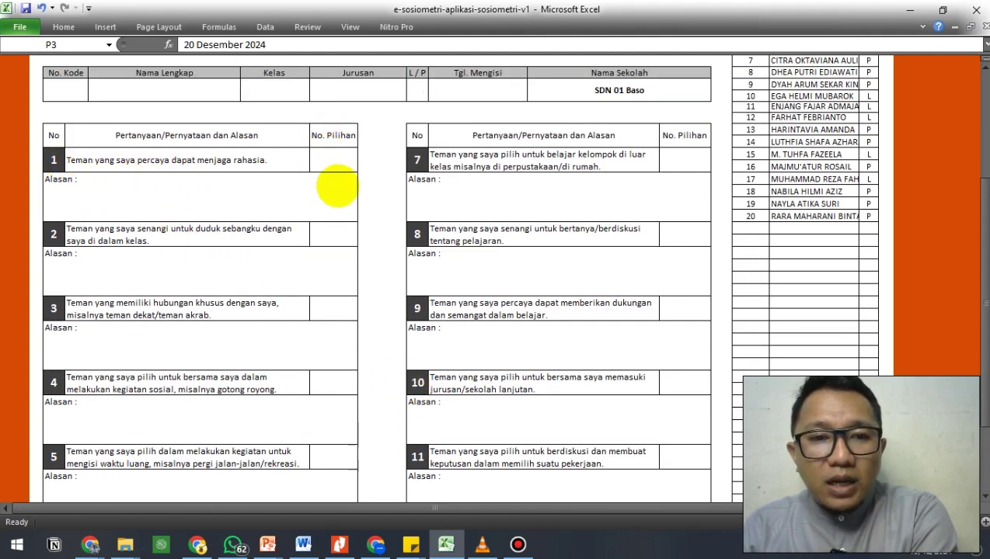
{"action": "scroll", "coordinate": [327, 159], "scroll_direction": "up", "scroll_amount": 3}
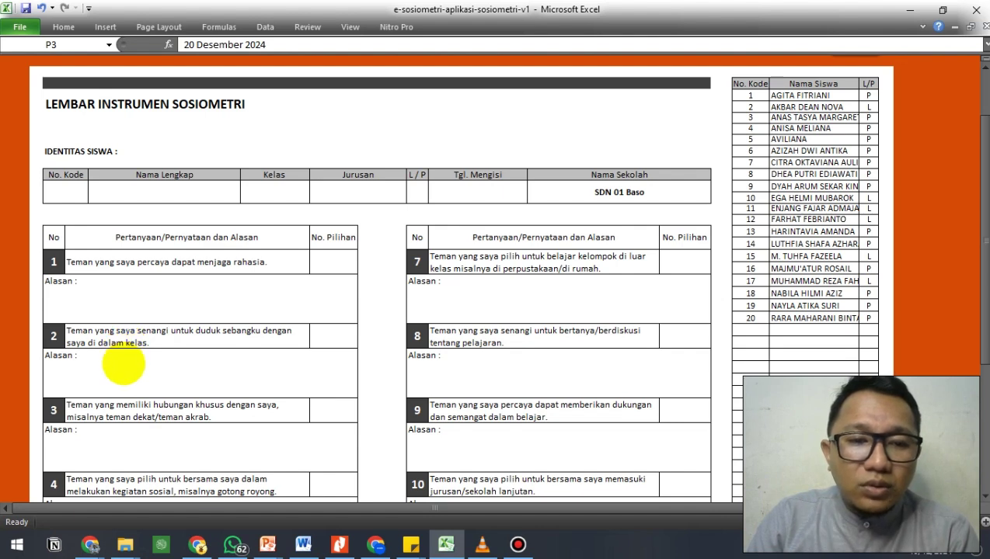
{"action": "scroll", "coordinate": [124, 354], "scroll_direction": "down", "scroll_amount": 1}
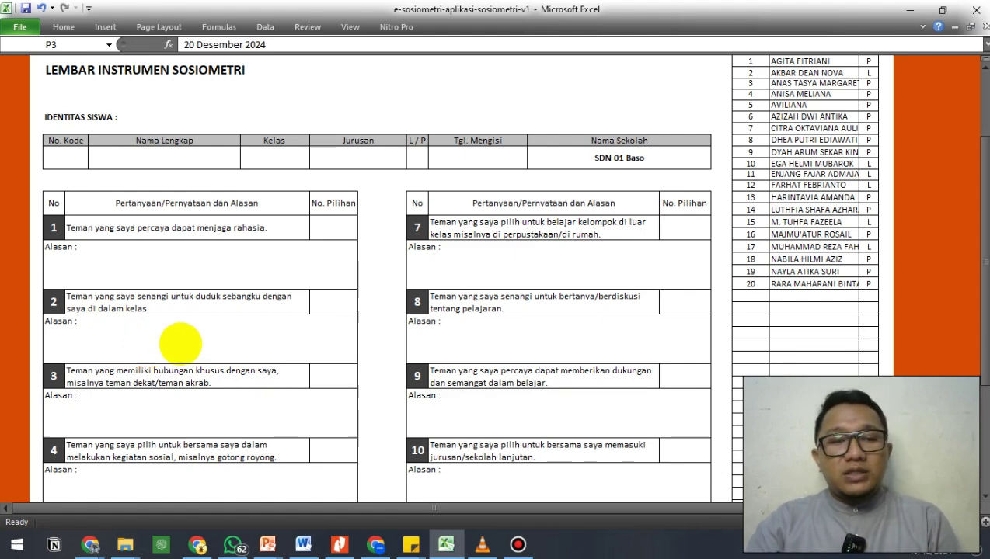
{"action": "scroll", "coordinate": [132, 348], "scroll_direction": "down", "scroll_amount": 2}
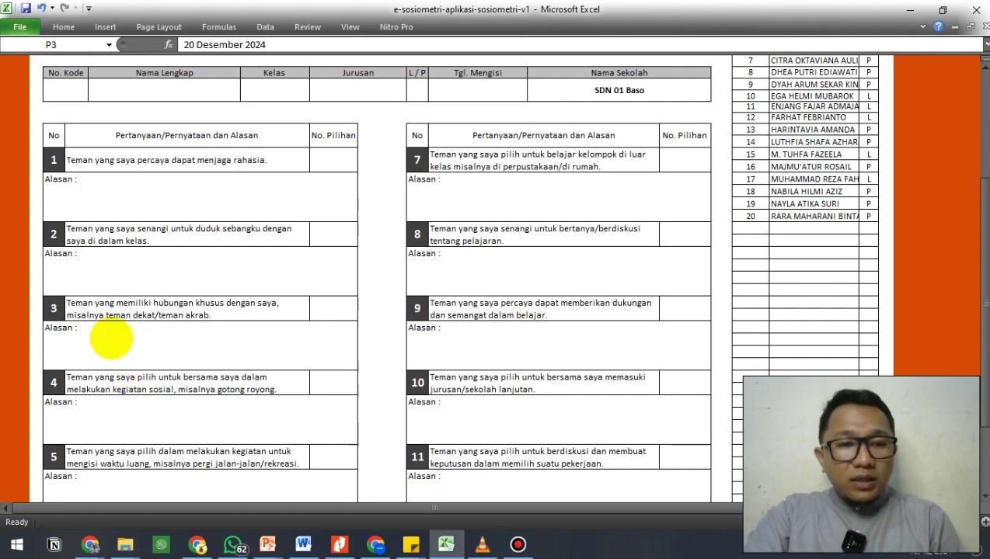
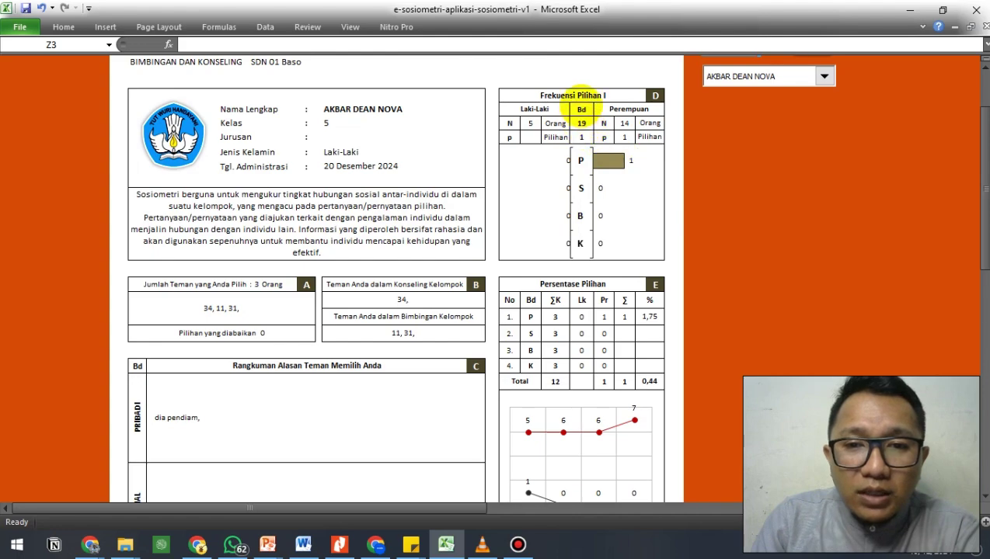
Examine student number 2's individual report, including the Rangkuman Alasan section and the choice frequency charts.
{"action": "scroll", "coordinate": [419, 306], "scroll_direction": "down", "scroll_amount": 2}
{"action": "scroll", "coordinate": [420, 306], "scroll_direction": "down", "scroll_amount": 7}
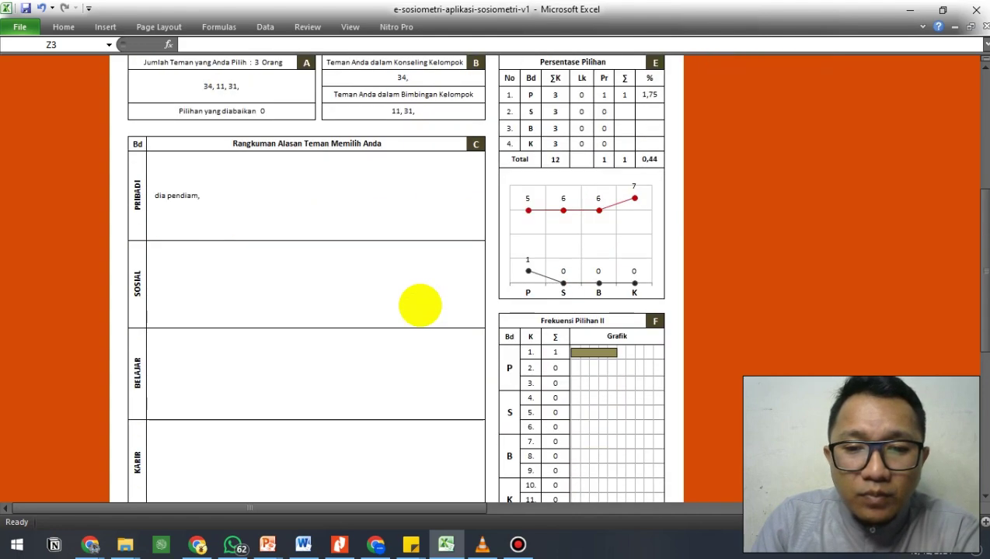
{"action": "scroll", "coordinate": [419, 306], "scroll_direction": "down", "scroll_amount": 4}
{"action": "scroll", "coordinate": [420, 306], "scroll_direction": "up", "scroll_amount": 15}
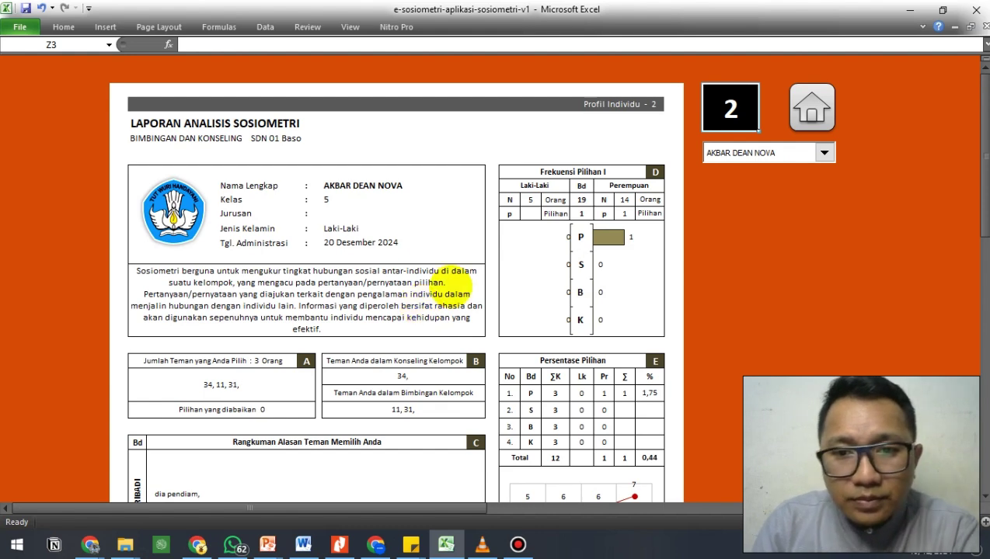
{"action": "mouse_move", "coordinate": [609, 236]}
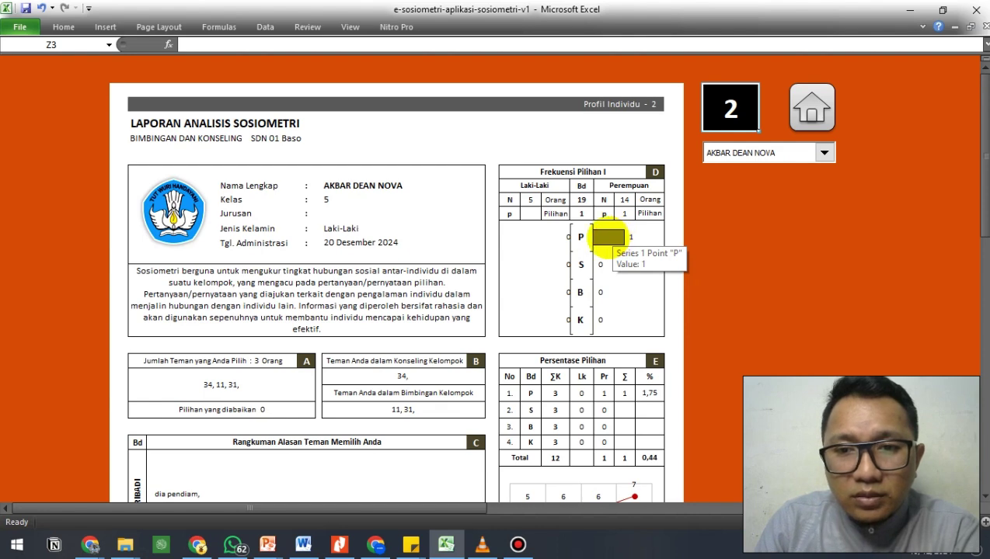
Go through the front page to the Input Data Pilihan sheet and look through the students' choice numbers.
{"action": "left_click", "coordinate": [811, 107]}
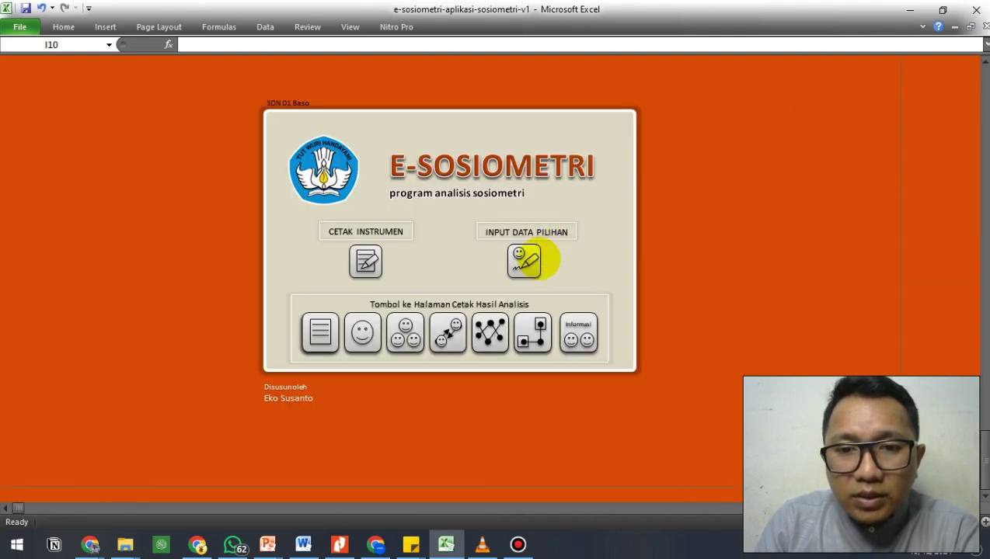
{"action": "left_click", "coordinate": [525, 261]}
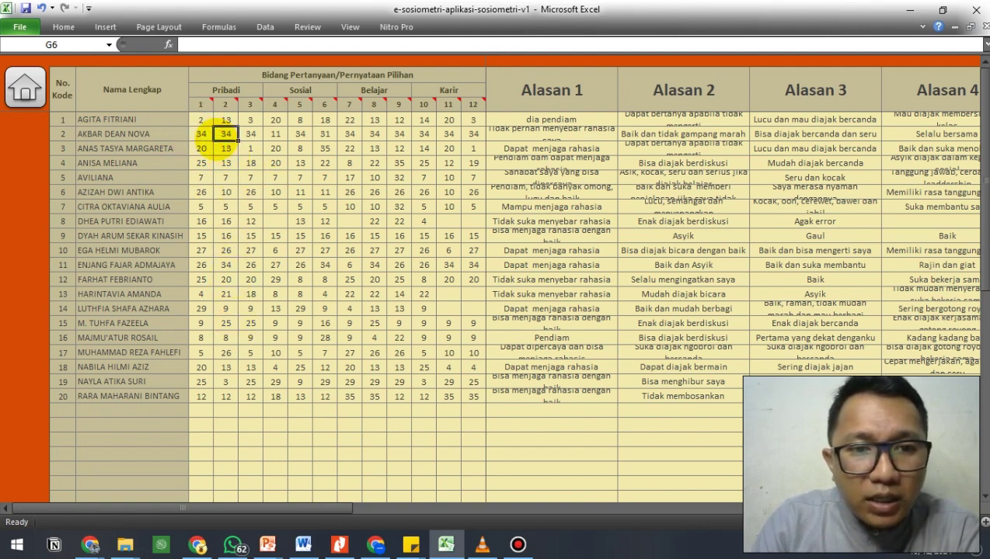
{"action": "key", "text": "Right"}
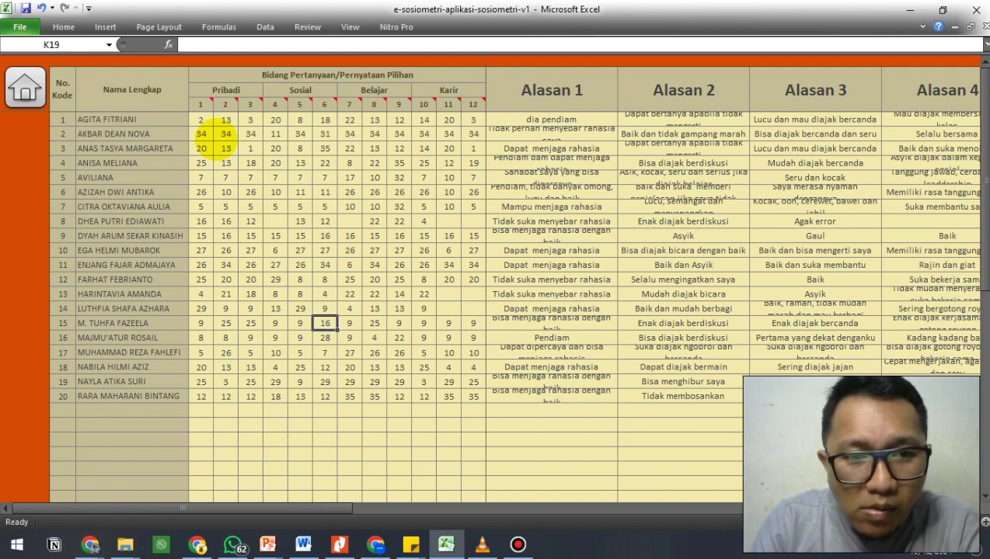
{"action": "key", "text": "Up"}
{"action": "key", "text": "Up"}
{"action": "key", "text": "Up"}
{"action": "key", "text": "Up"}
{"action": "key", "text": "Up"}
{"action": "key", "text": "Up"}
{"action": "key", "text": "Up"}
{"action": "key", "text": "Up"}
{"action": "key", "text": "Up"}
{"action": "key", "text": "Up"}
{"action": "key", "text": "Up"}
{"action": "key", "text": "Up"}
{"action": "key", "text": "Up"}
{"action": "key", "text": "Up"}
{"action": "key", "text": "Up"}
{"action": "key", "text": "Up"}
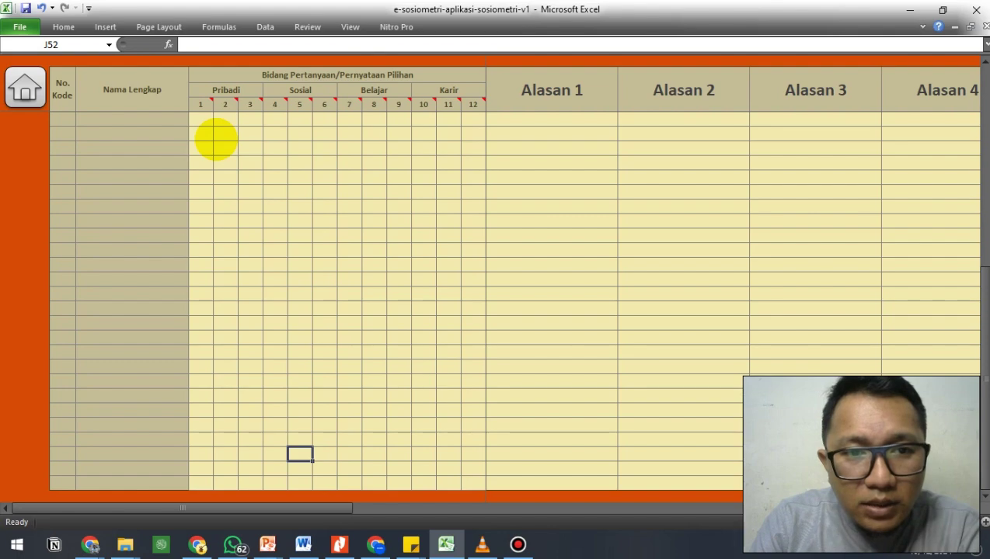
{"action": "key", "text": "Up"}
{"action": "key", "text": "Up"}
{"action": "key", "text": "Up"}
{"action": "key", "text": "Up"}
{"action": "key", "text": "Up"}
{"action": "key", "text": "Up"}
{"action": "key", "text": "Up"}
{"action": "key", "text": "Up"}
{"action": "key", "text": "Up"}
{"action": "key", "text": "Up"}
{"action": "key", "text": "Up"}
{"action": "key", "text": "Up"}
{"action": "key", "text": "Up"}
{"action": "key", "text": "Up"}
{"action": "key", "text": "Up"}
{"action": "key", "text": "Up"}
{"action": "key", "text": "Up"}
{"action": "key", "text": "Up"}
{"action": "key", "text": "Up"}
{"action": "key", "text": "Up"}
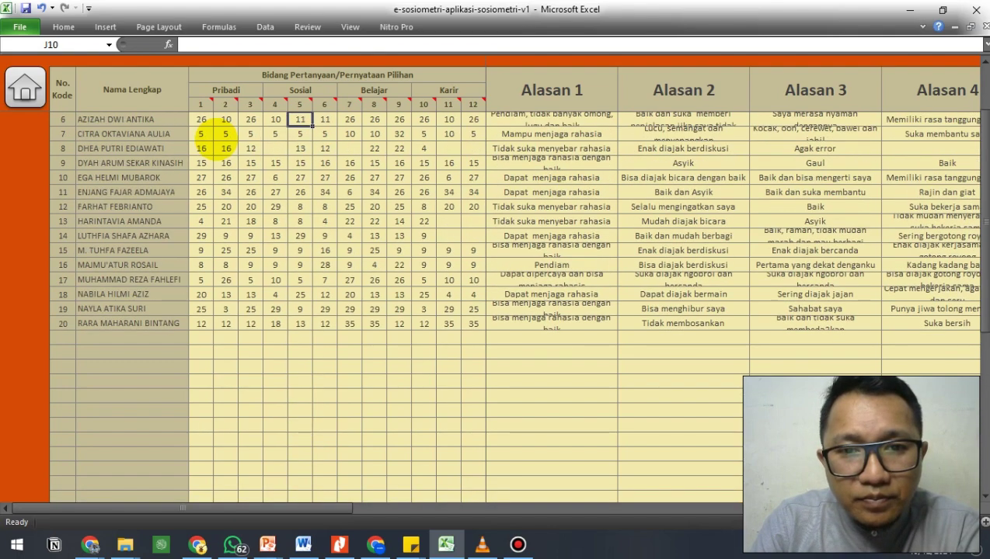
{"action": "key", "text": "Down"}
{"action": "key", "text": "Down"}
{"action": "key", "text": "Down"}
{"action": "key", "text": "Down"}
{"action": "key", "text": "Down"}
{"action": "key", "text": "Down"}
{"action": "key", "text": "Down"}
{"action": "key", "text": "Down"}
{"action": "key", "text": "Down"}
{"action": "key", "text": "Down"}
{"action": "key", "text": "Down"}
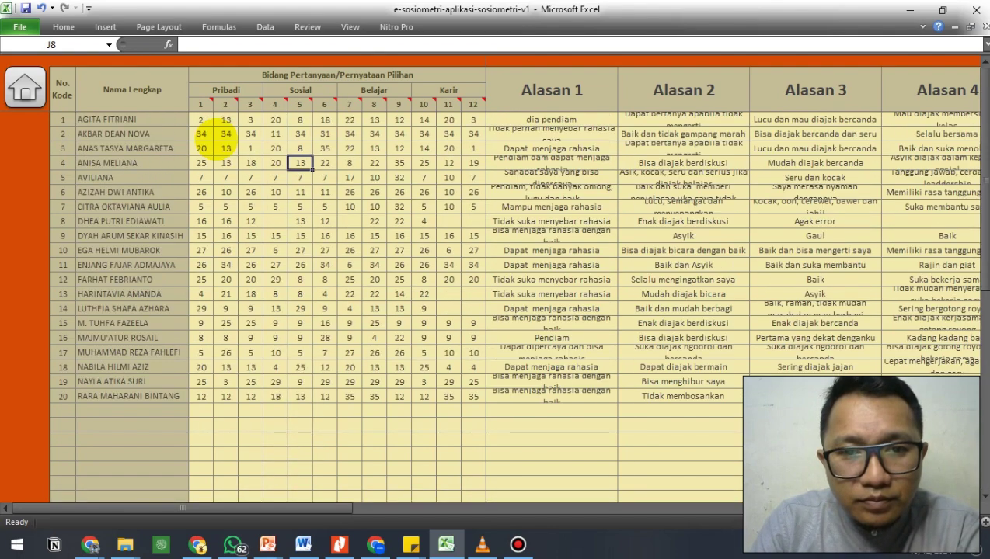
Check student number 3's choices for statements 12 and 3 in the Input Data Pilihan table.
{"action": "left_click", "coordinate": [470, 146]}
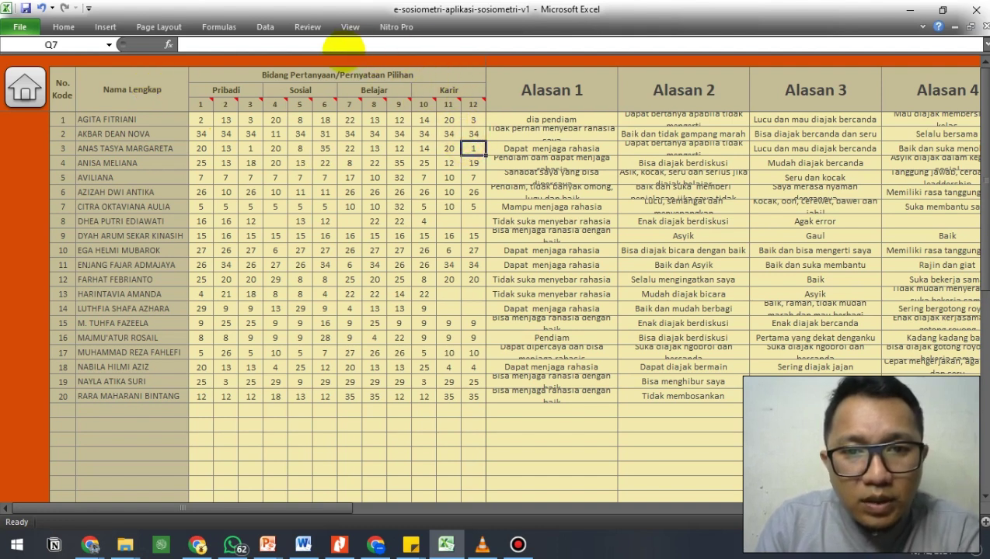
{"action": "mouse_move", "coordinate": [472, 107]}
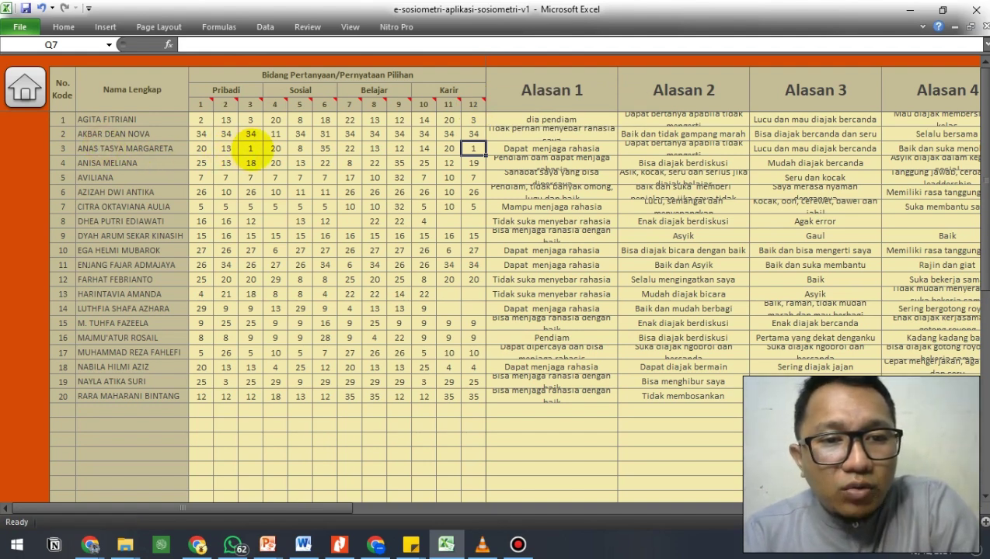
{"action": "left_click", "coordinate": [249, 148]}
{"action": "mouse_move", "coordinate": [247, 101]}
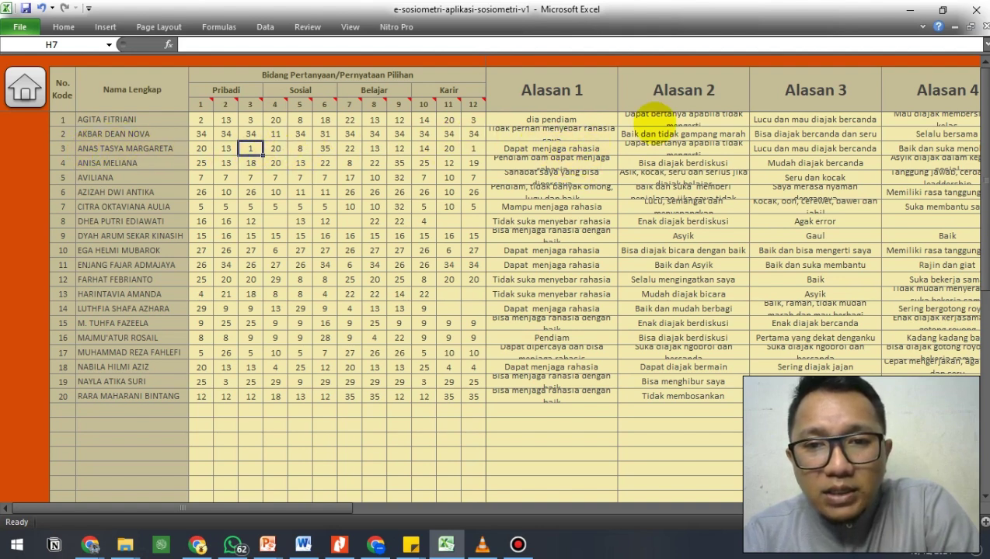
Replace student number 3's Alasan 3 entry with "Banyak tingkah konyolnya.".
{"action": "left_click", "coordinate": [811, 148]}
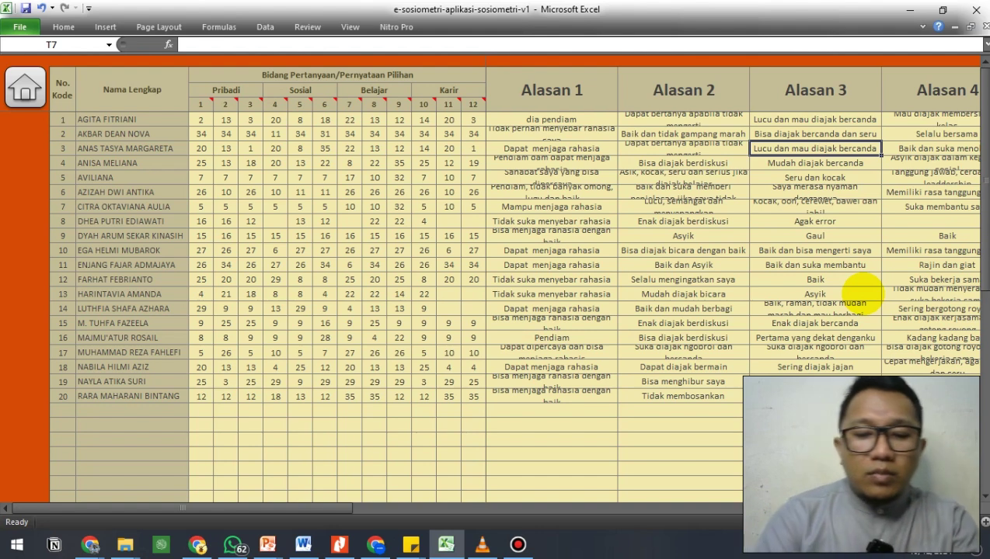
{"action": "type", "text": "Banyak tingkah konyoln"}
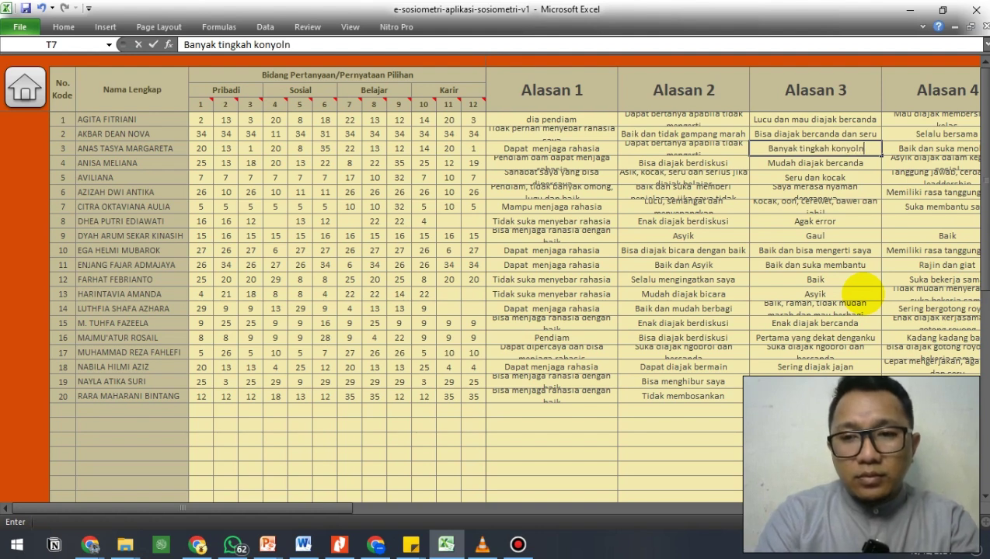
{"action": "type", "text": "ya."}
{"action": "key", "text": "Return"}
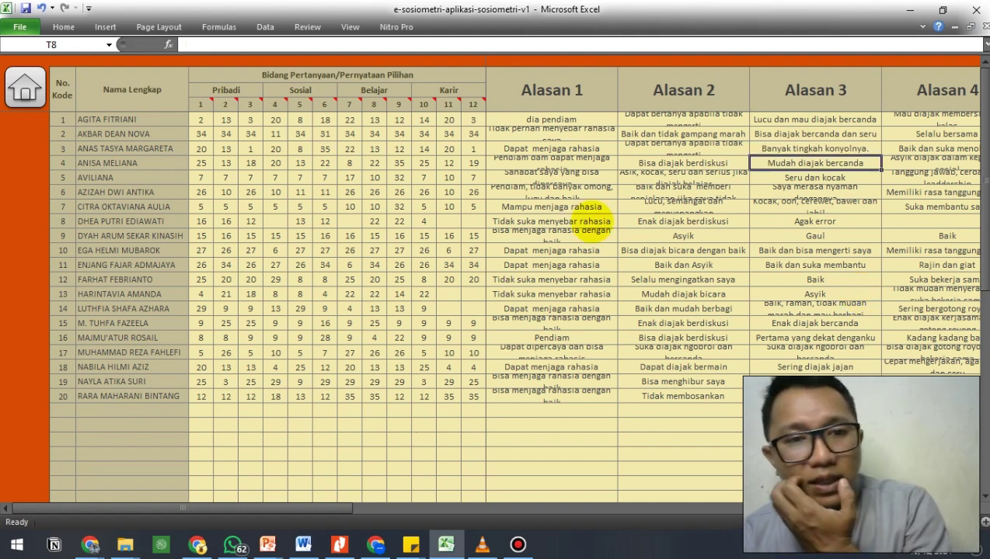
Go through the front page to the individual profile report and set its student number to 1.
{"action": "left_click", "coordinate": [25, 87]}
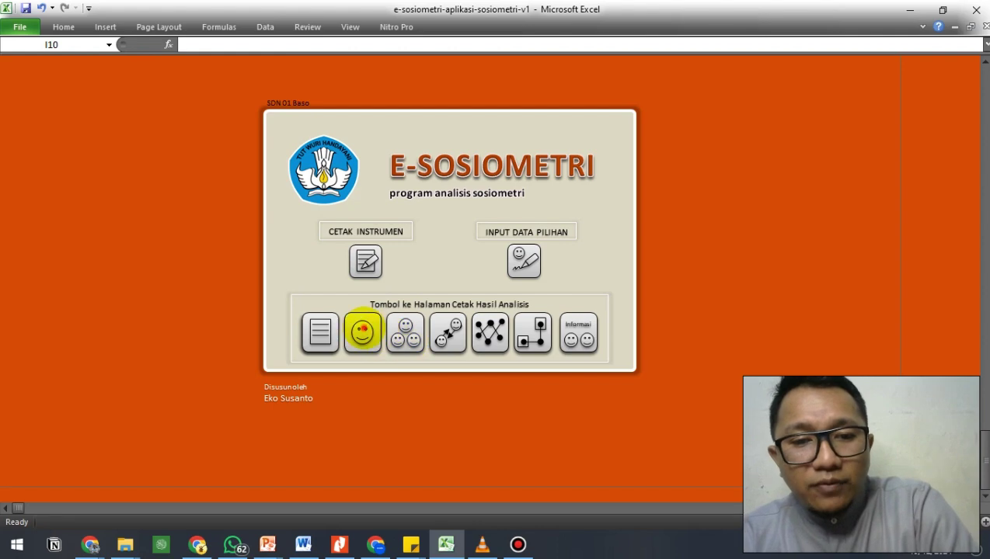
{"action": "left_click", "coordinate": [362, 333]}
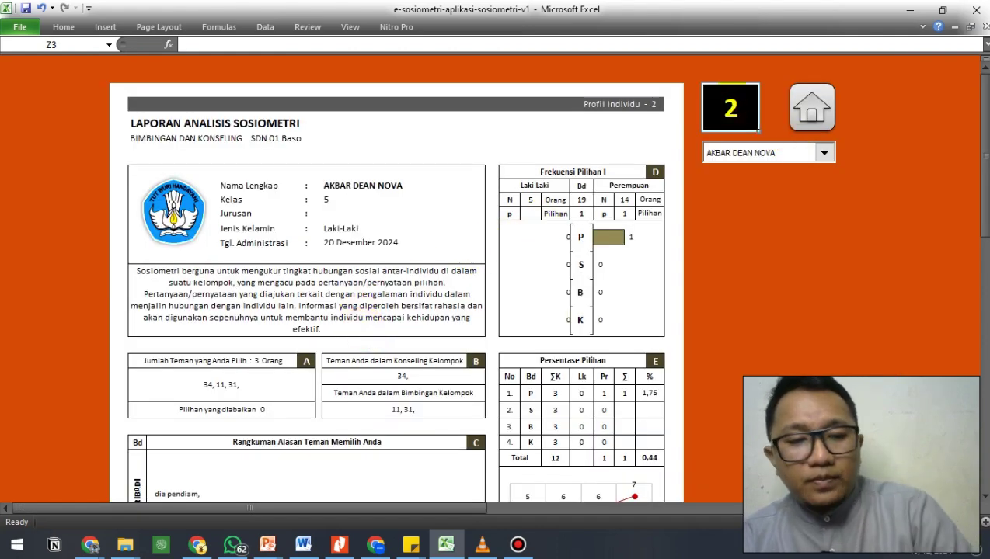
{"action": "type", "text": "1"}
{"action": "key", "text": "Return"}
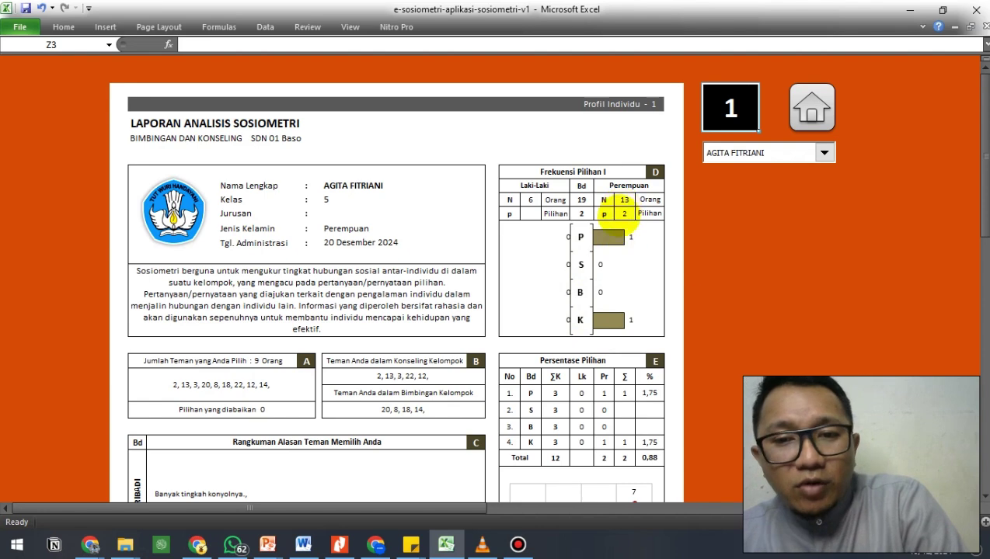
Review student number 1's report, checking the Pribadi and Karir reasons in Rangkuman Alasan Teman Memilih Anda.
{"action": "scroll", "coordinate": [293, 356], "scroll_direction": "down", "scroll_amount": 2}
{"action": "scroll", "coordinate": [295, 336], "scroll_direction": "down", "scroll_amount": 6}
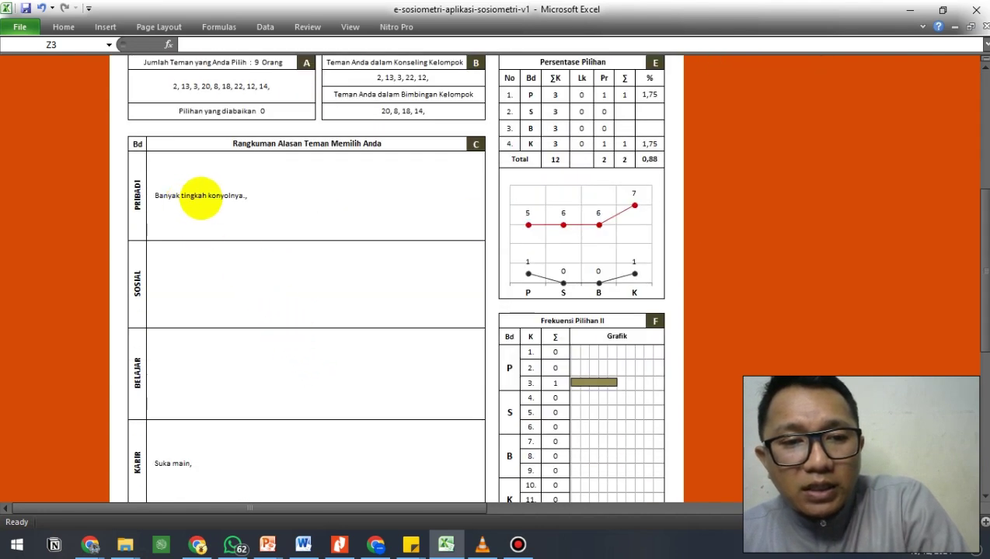
{"action": "left_click", "coordinate": [258, 202]}
{"action": "left_click", "coordinate": [220, 463]}
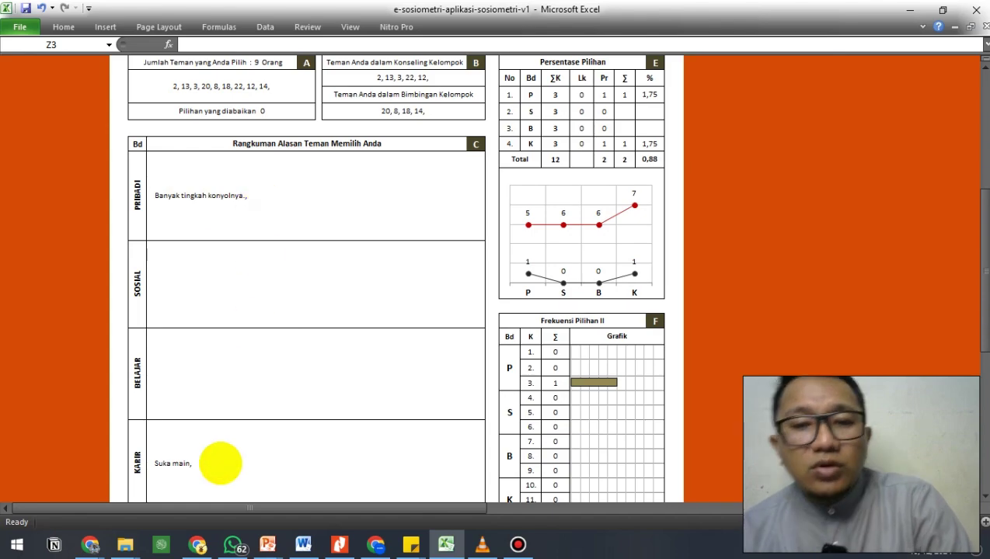
{"action": "scroll", "coordinate": [221, 464], "scroll_direction": "down", "scroll_amount": 4}
{"action": "scroll", "coordinate": [251, 449], "scroll_direction": "up", "scroll_amount": 10}
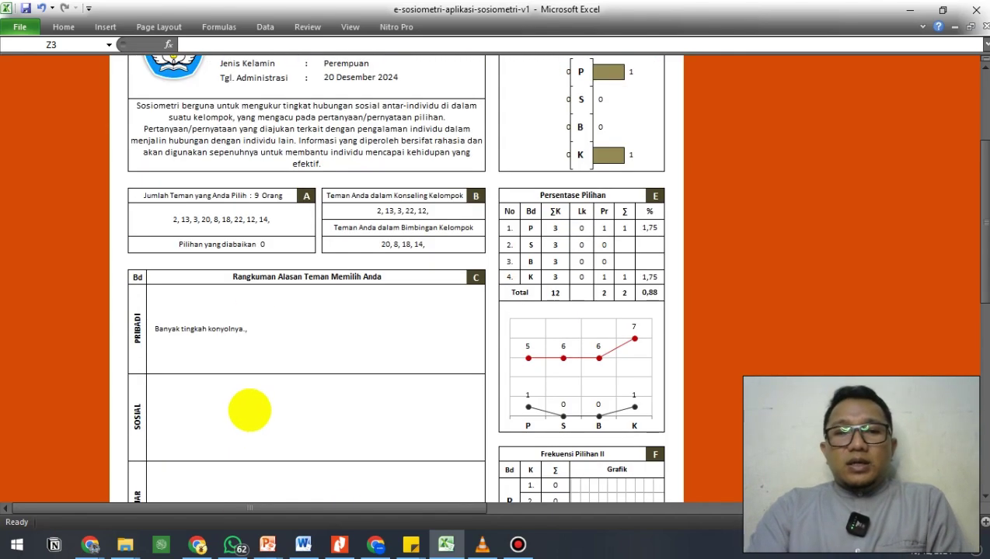
Open the Sosiogram Pilihan page from the front page and glance over the Pemilih–Terpilih diagram for choice 10.
{"action": "left_click", "coordinate": [794, 116]}
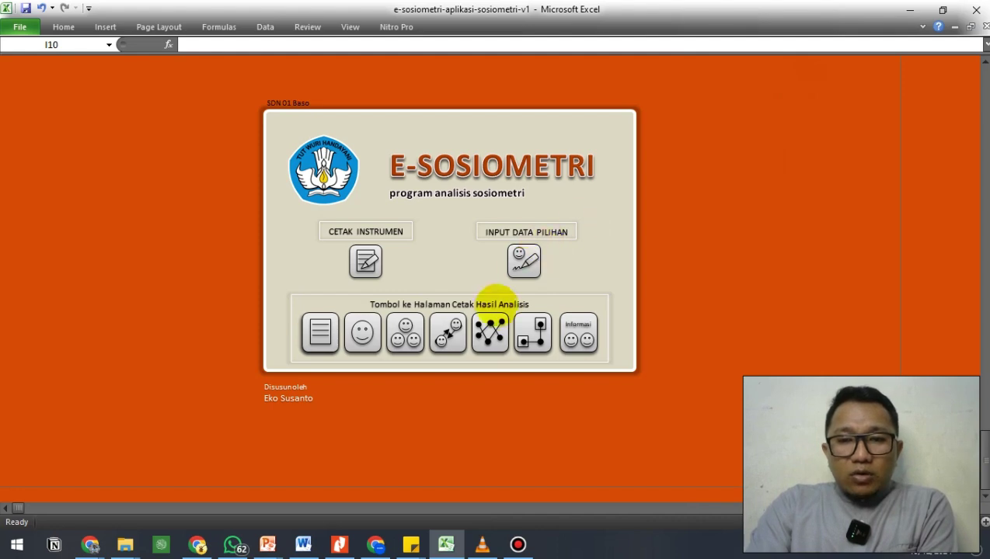
{"action": "left_click", "coordinate": [448, 334]}
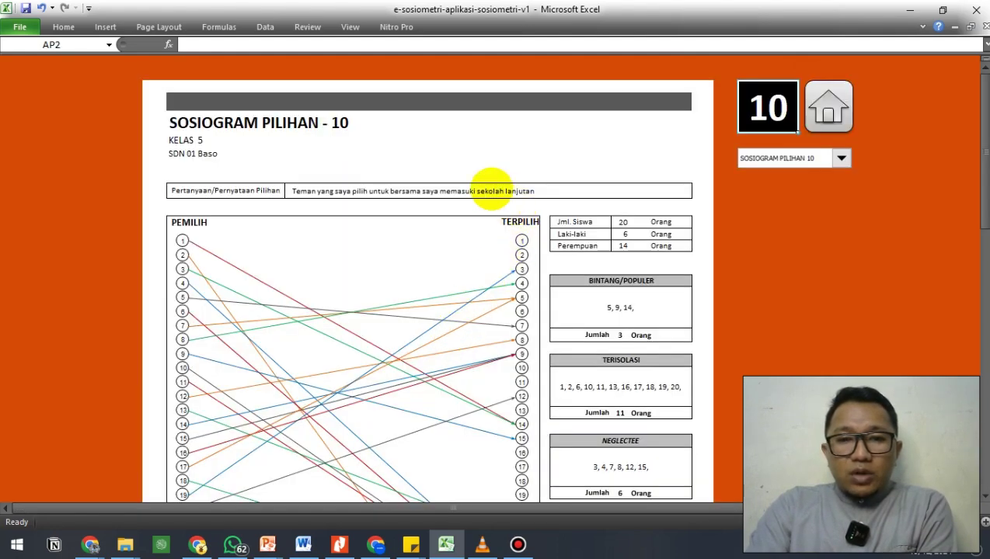
{"action": "left_click", "coordinate": [824, 114]}
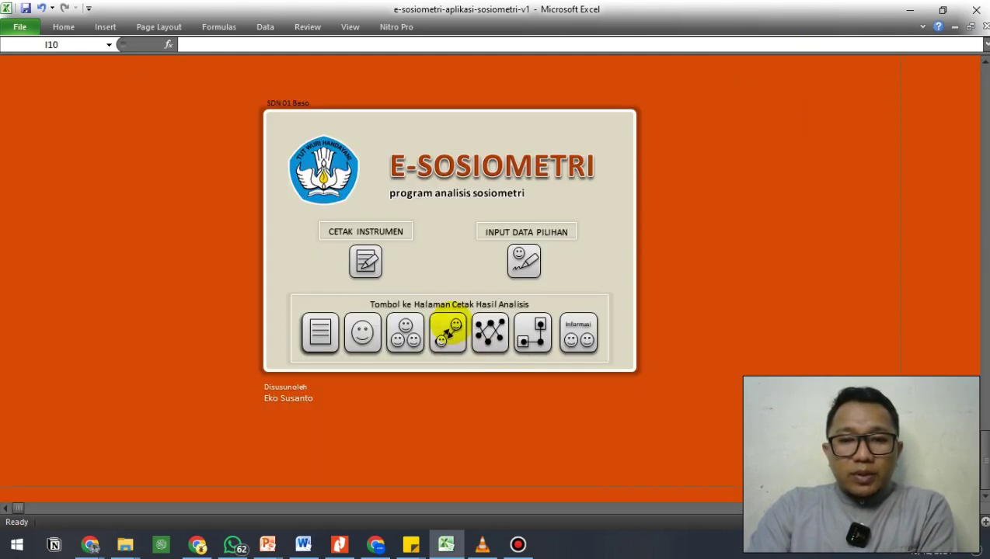
{"action": "left_click", "coordinate": [448, 328]}
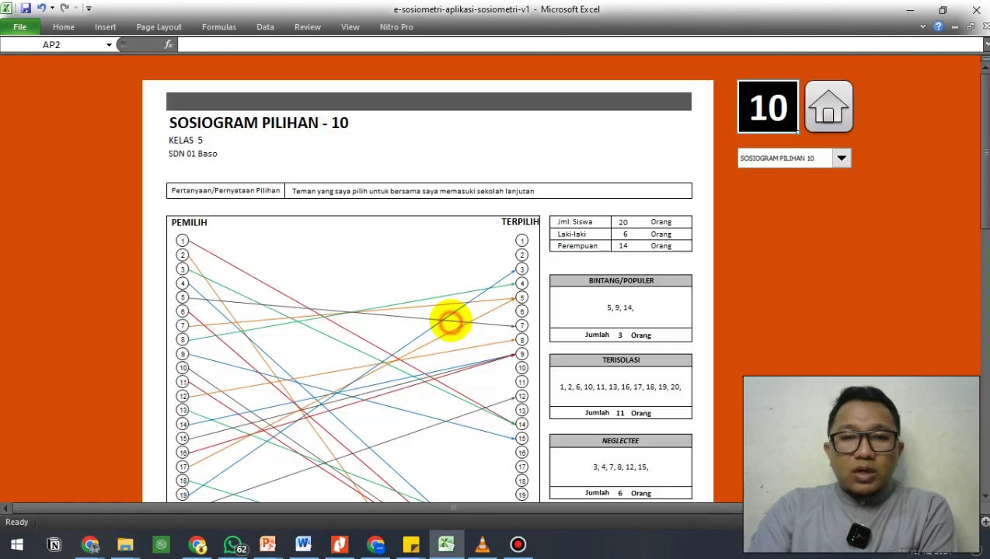
{"action": "scroll", "coordinate": [448, 321], "scroll_direction": "down", "scroll_amount": 5}
{"action": "scroll", "coordinate": [448, 320], "scroll_direction": "up", "scroll_amount": 5}
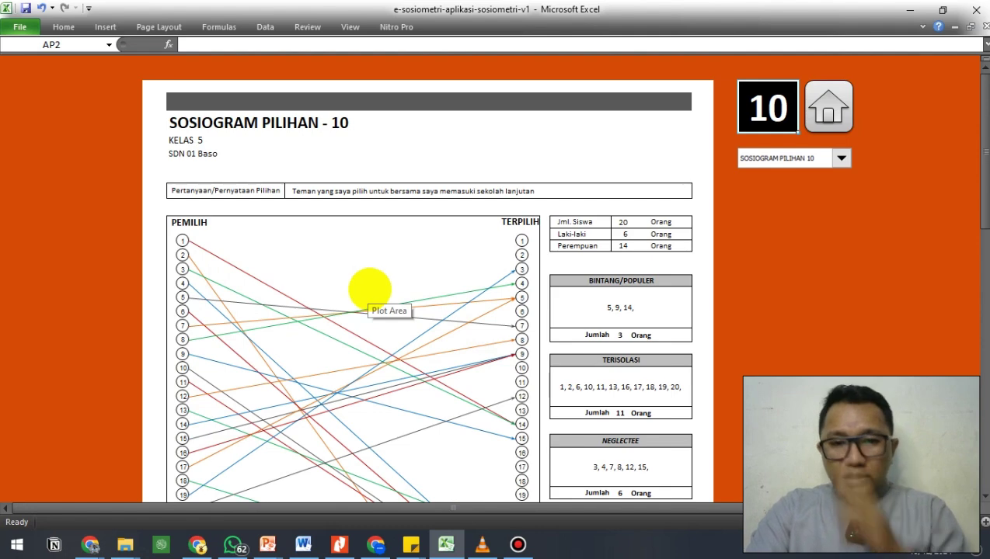
Examine sosiogram 10's Bintang/Populer, Terisolasi, Neglectee and Saling Memilih groups together with their Keterangan definitions.
{"action": "scroll", "coordinate": [209, 283], "scroll_direction": "down", "scroll_amount": 3}
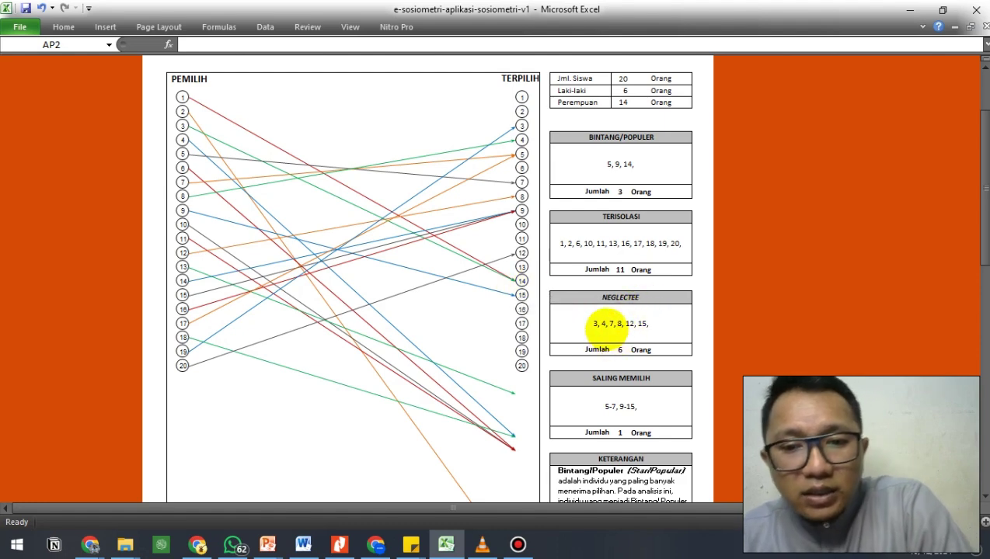
{"action": "scroll", "coordinate": [579, 326], "scroll_direction": "down", "scroll_amount": 4}
{"action": "scroll", "coordinate": [594, 443], "scroll_direction": "down", "scroll_amount": 2}
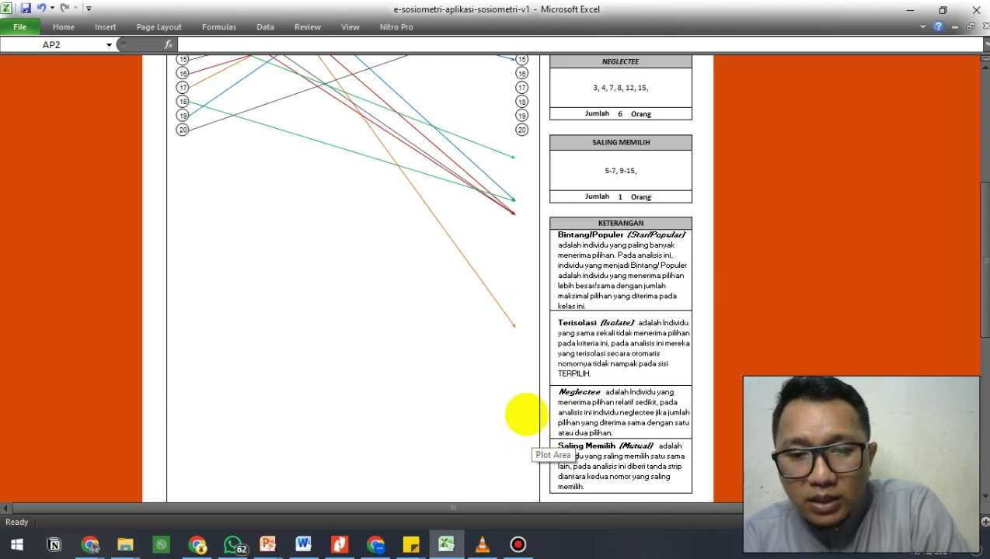
{"action": "scroll", "coordinate": [523, 402], "scroll_direction": "up", "scroll_amount": 10}
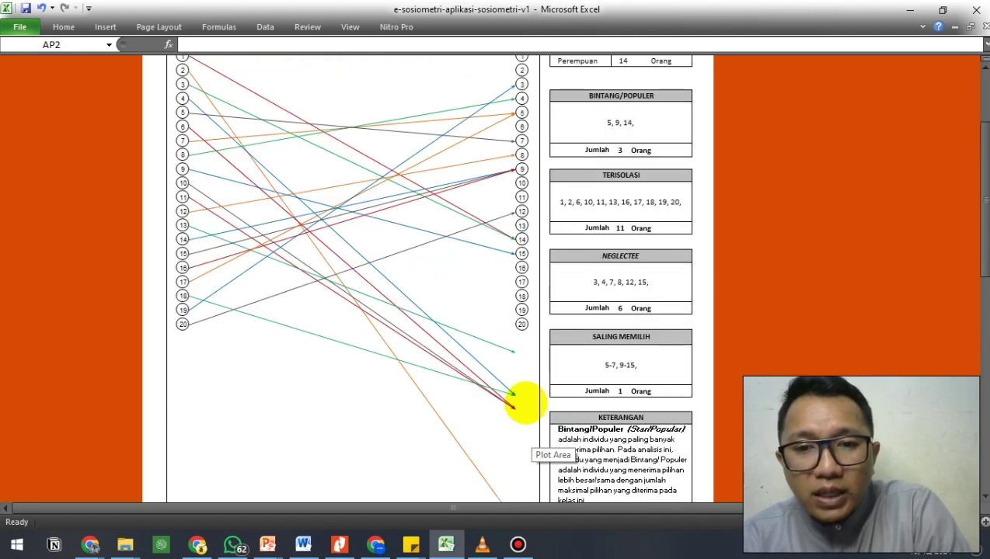
{"action": "scroll", "coordinate": [622, 397], "scroll_direction": "down", "scroll_amount": 3}
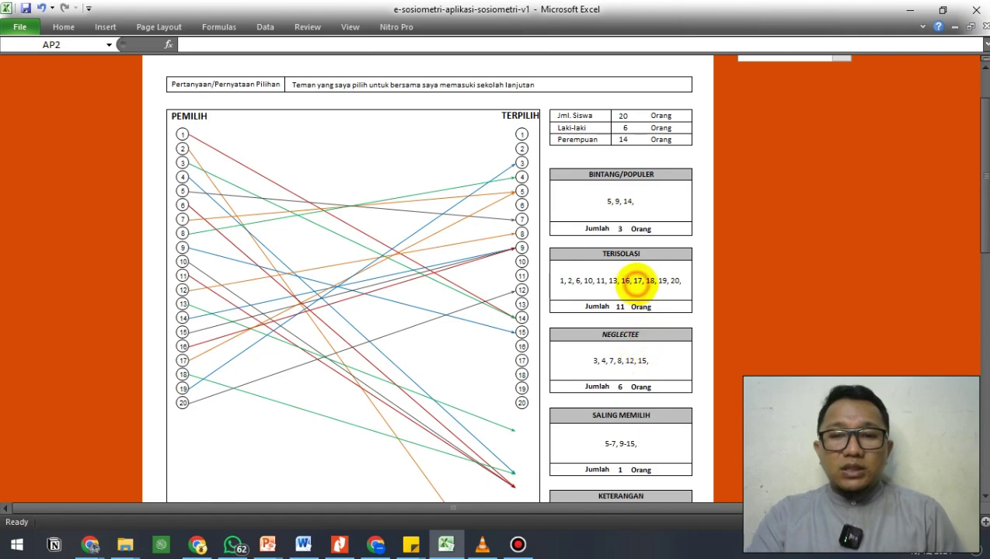
Check the Keterangan definitions on sosiogram 10 and switch the page to SOSIOGRAM PILIHAN 1.
{"action": "scroll", "coordinate": [637, 293], "scroll_direction": "down", "scroll_amount": 3}
{"action": "scroll", "coordinate": [637, 293], "scroll_direction": "down", "scroll_amount": 1}
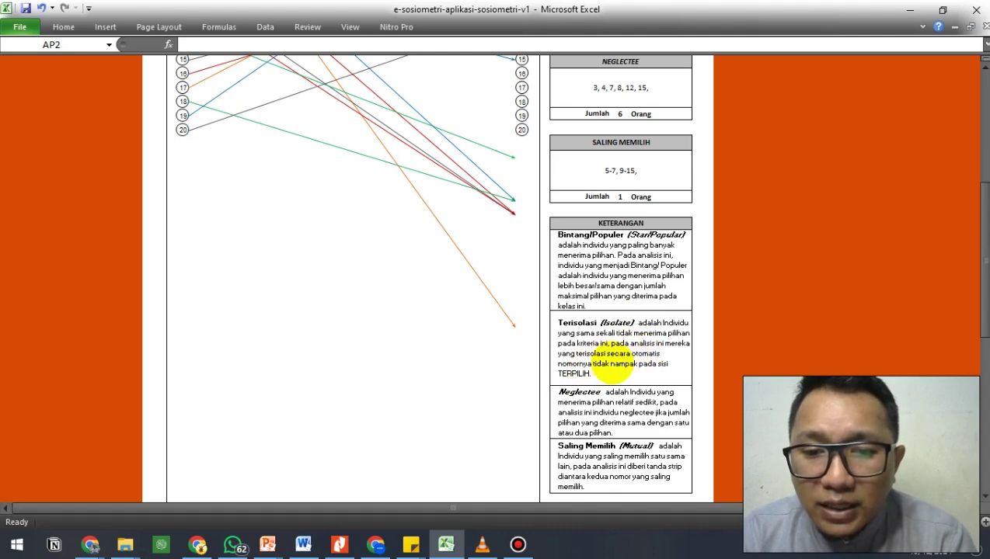
{"action": "scroll", "coordinate": [609, 373], "scroll_direction": "up", "scroll_amount": 8}
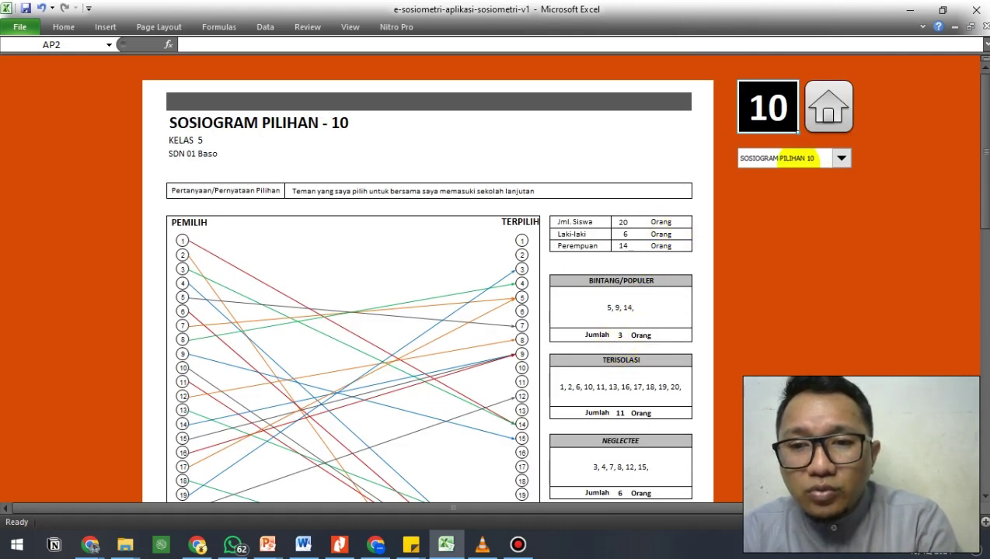
{"action": "left_click", "coordinate": [797, 158]}
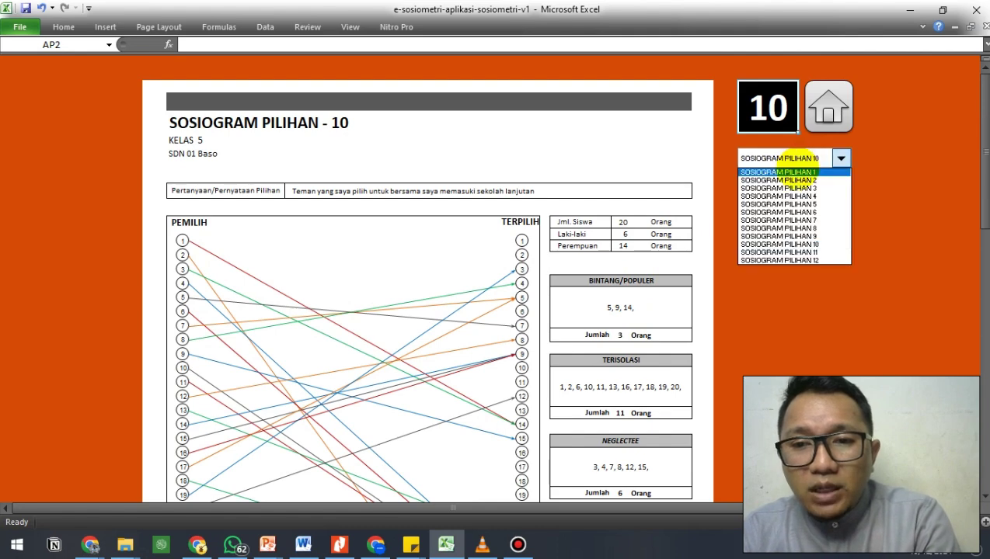
{"action": "left_click", "coordinate": [781, 172]}
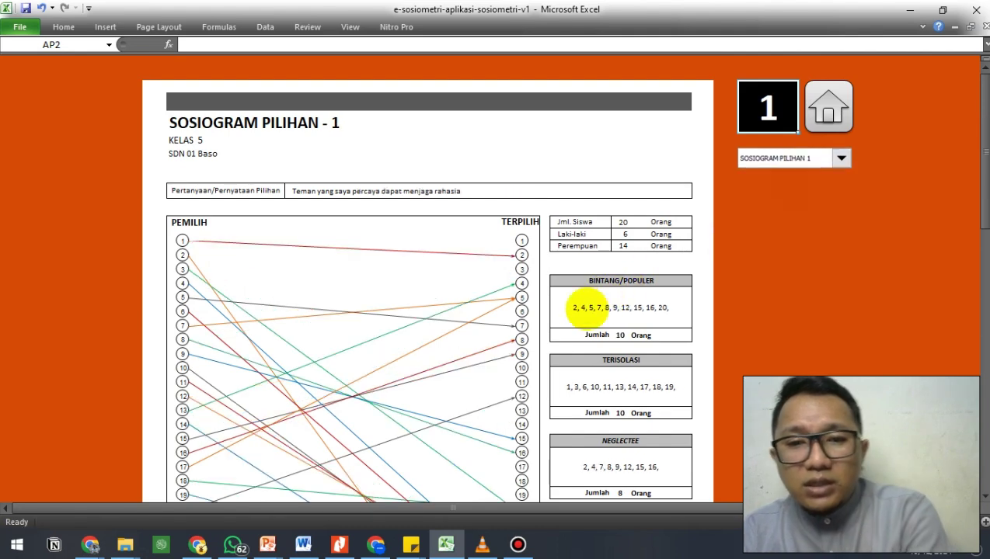
Review sosiogram 1's Bintang/Populer, Terisolasi, Neglectee and Saling Memilih groups and look over the list of selectable sociograms.
{"action": "scroll", "coordinate": [673, 309], "scroll_direction": "down", "scroll_amount": 3}
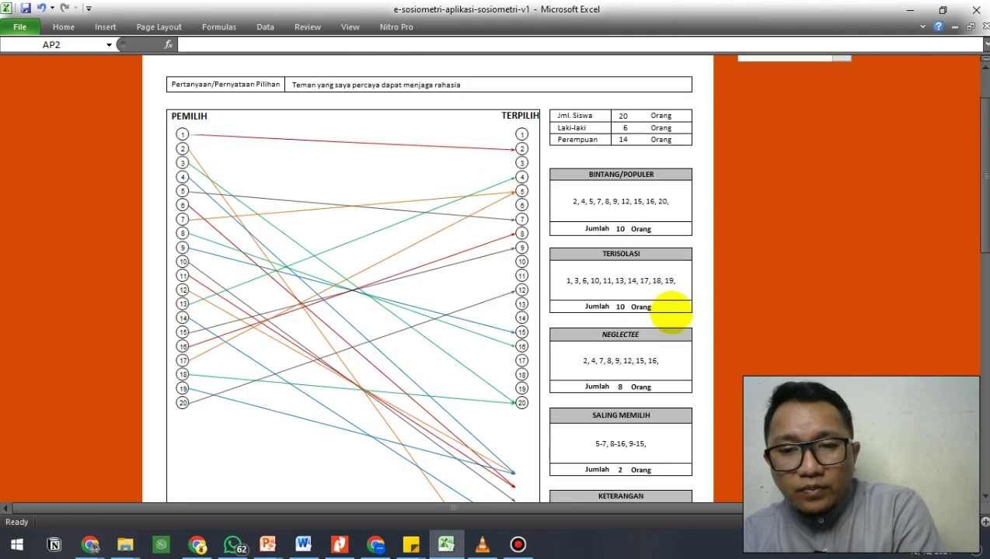
{"action": "scroll", "coordinate": [669, 314], "scroll_direction": "up", "scroll_amount": 3}
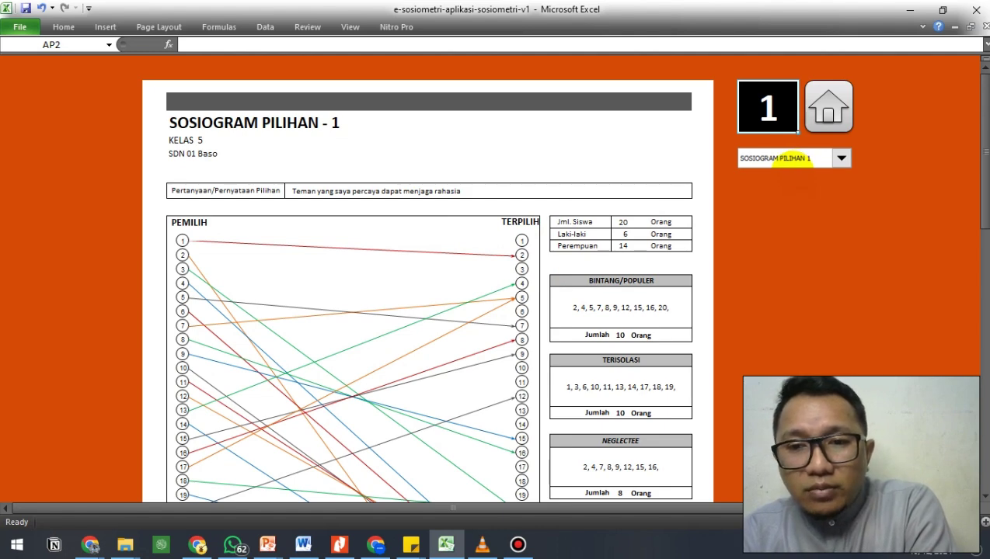
{"action": "left_click", "coordinate": [780, 159]}
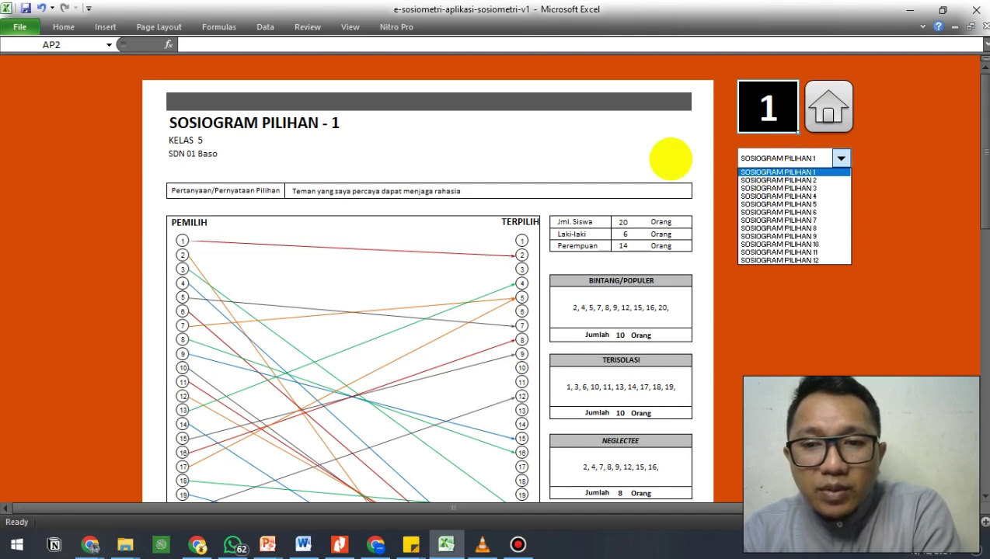
{"action": "left_click", "coordinate": [656, 160]}
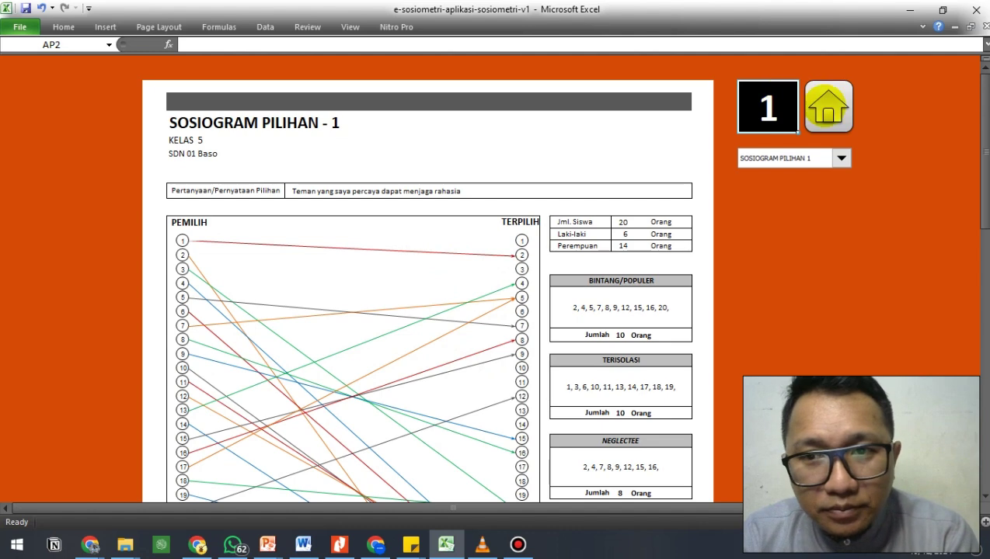
Go through the front page to the line graph of P, S, B and K per student and inspect student number 9's K point.
{"action": "left_click", "coordinate": [826, 106]}
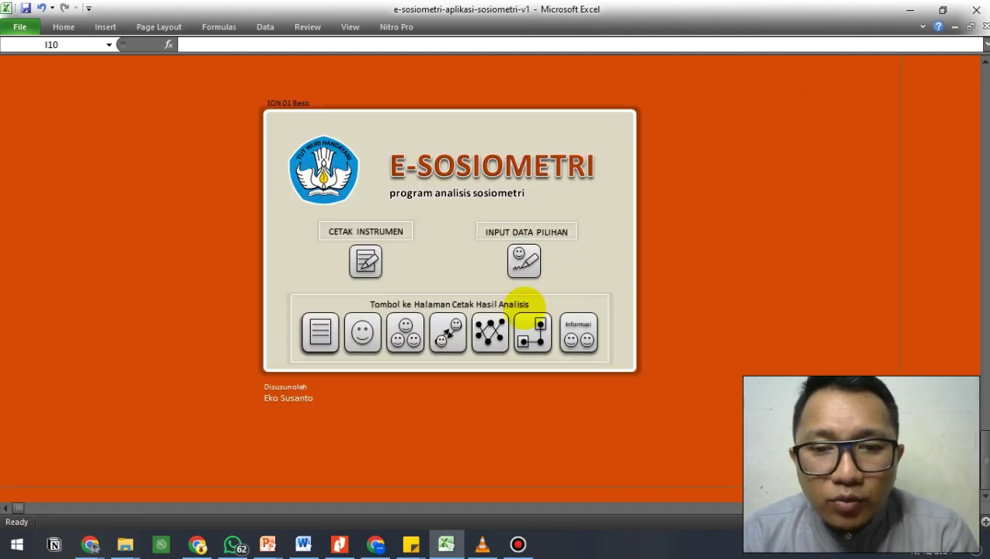
{"action": "left_click", "coordinate": [519, 333]}
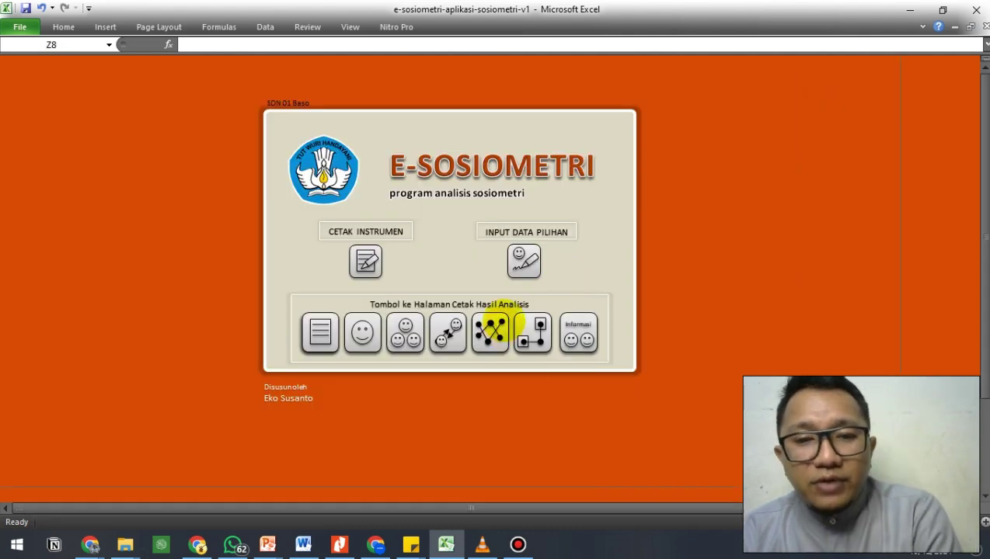
{"action": "scroll", "coordinate": [484, 216], "scroll_direction": "down", "scroll_amount": 4}
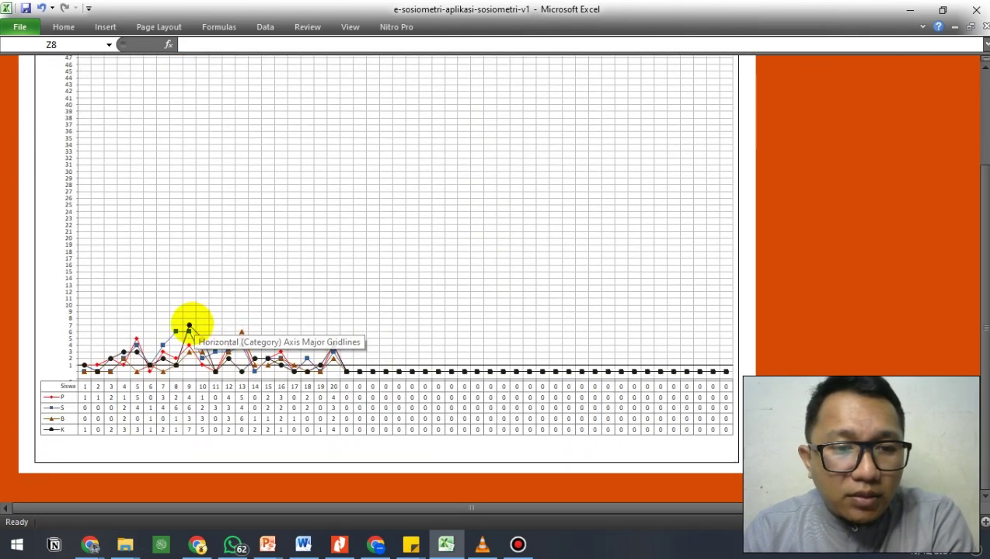
{"action": "mouse_move", "coordinate": [189, 325]}
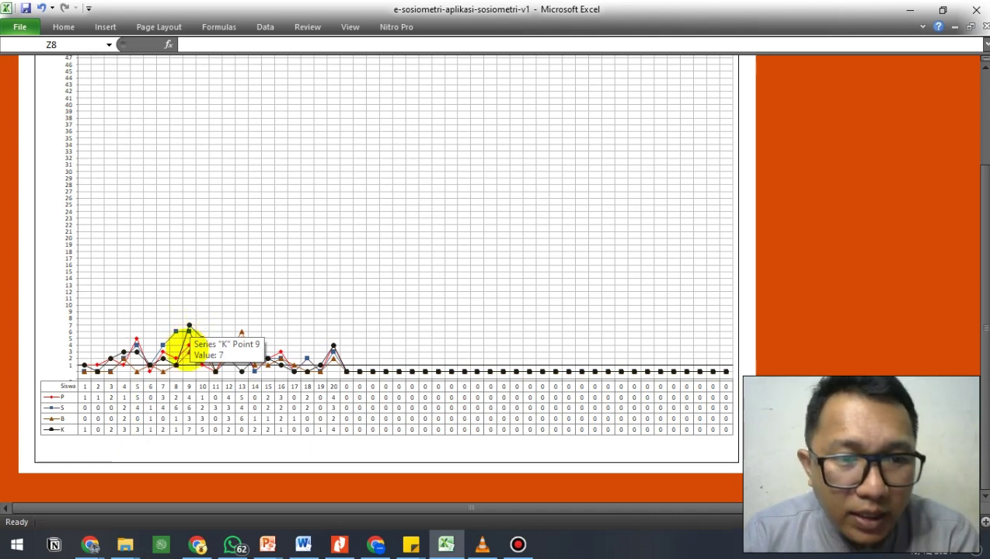
Open the Tabulasi page from the front page and look over Tabulasi Pilihan 1's matrix, Jumlah Pilihan row and Kelompok Kecil box.
{"action": "scroll", "coordinate": [311, 257], "scroll_direction": "up", "scroll_amount": 4}
{"action": "left_click", "coordinate": [794, 99]}
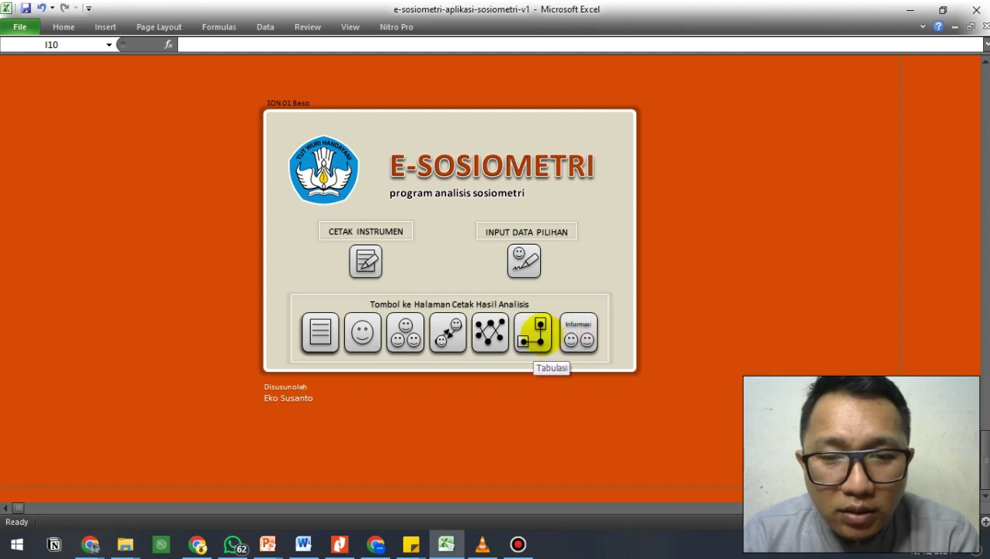
{"action": "left_click", "coordinate": [539, 331]}
{"action": "scroll", "coordinate": [320, 288], "scroll_direction": "down", "scroll_amount": 5}
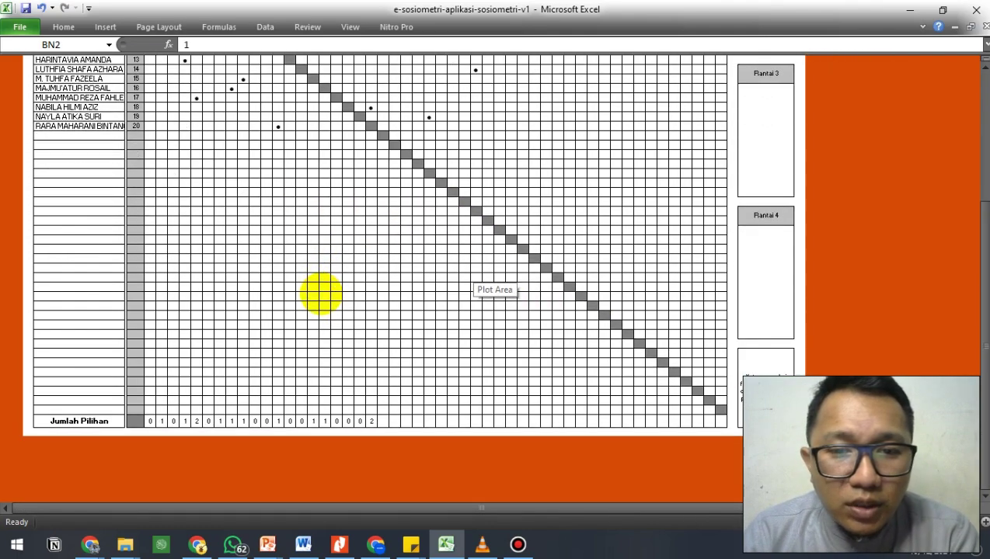
{"action": "scroll", "coordinate": [320, 294], "scroll_direction": "up", "scroll_amount": 7}
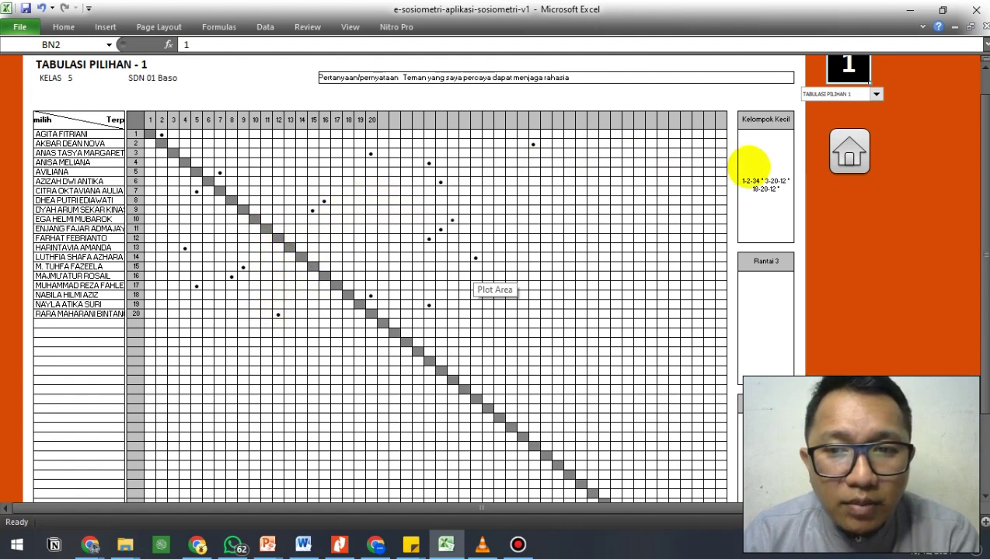
Check student number 7's choice mark in the Tabulasi Pilihan 1 matrix and return to the front page.
{"action": "scroll", "coordinate": [779, 194], "scroll_direction": "up", "scroll_amount": 1}
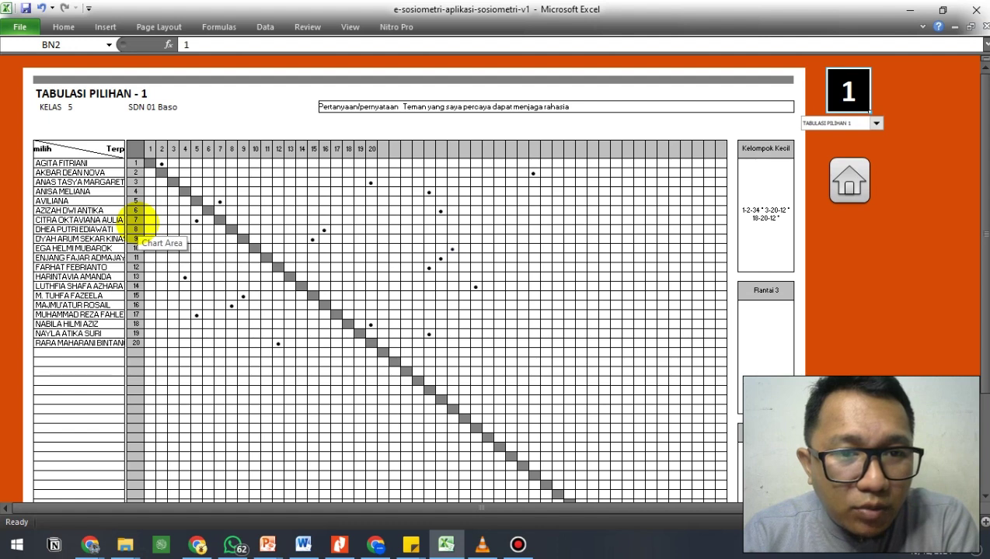
{"action": "left_click", "coordinate": [196, 220]}
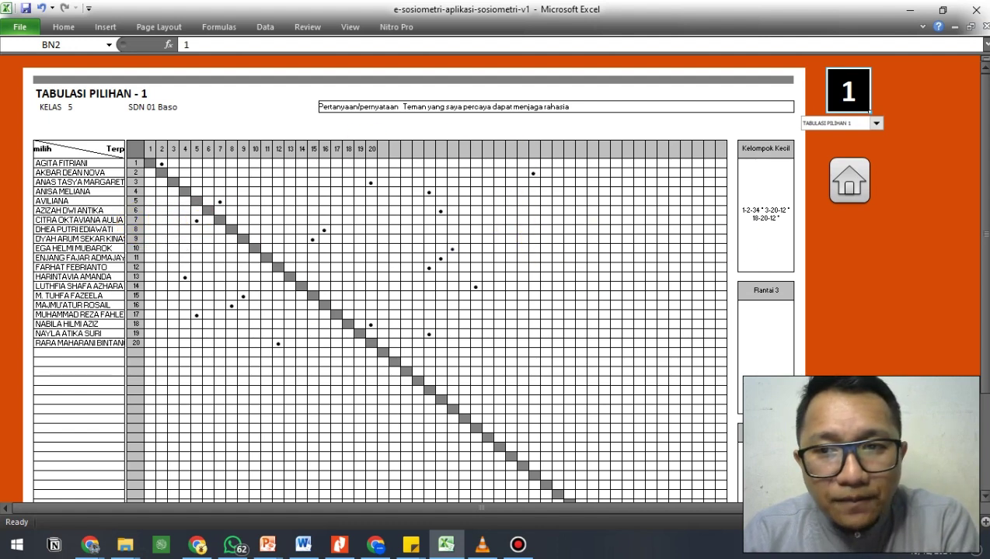
{"action": "left_click", "coordinate": [853, 178]}
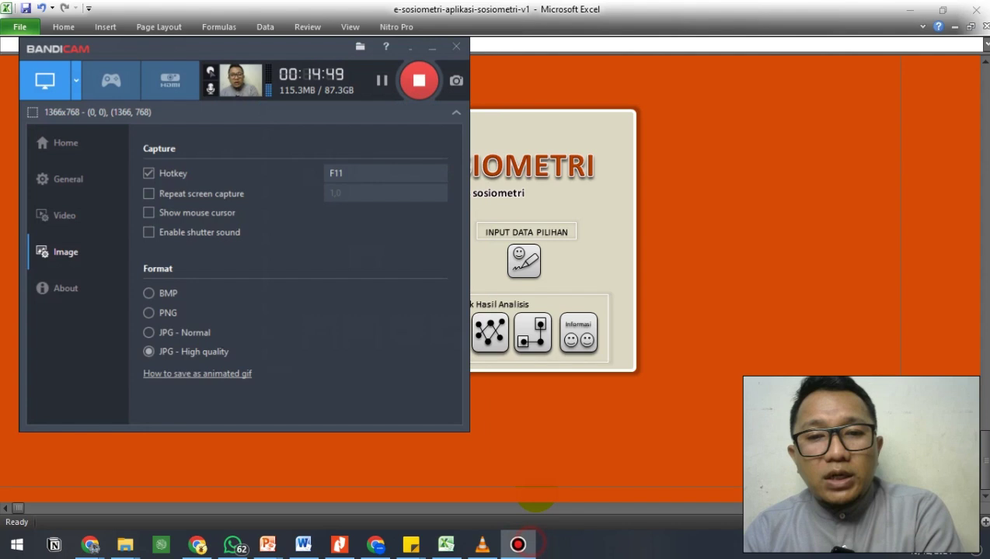
{"action": "left_click", "coordinate": [517, 544]}
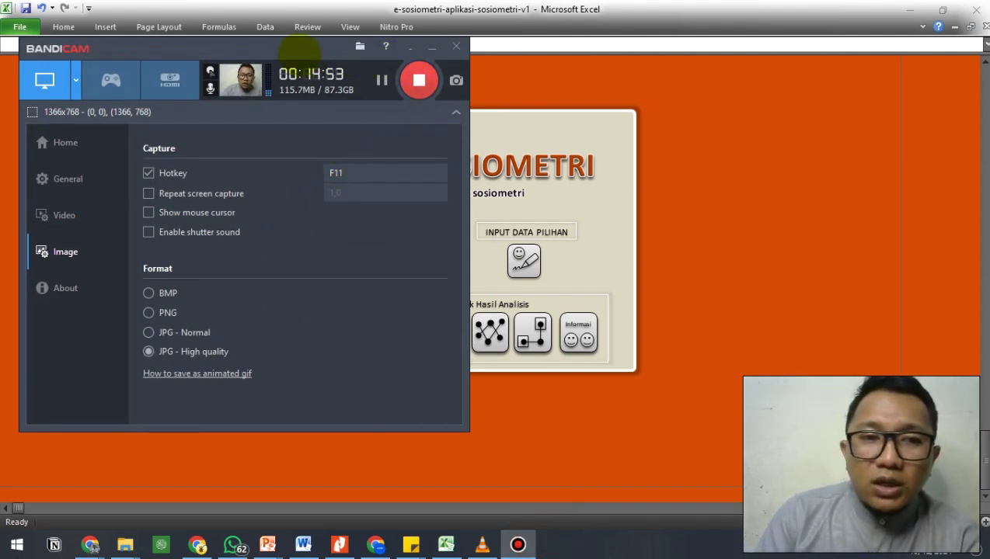
{"action": "left_click_drag", "start_coordinate": [301, 51], "coordinate": [308, 78]}
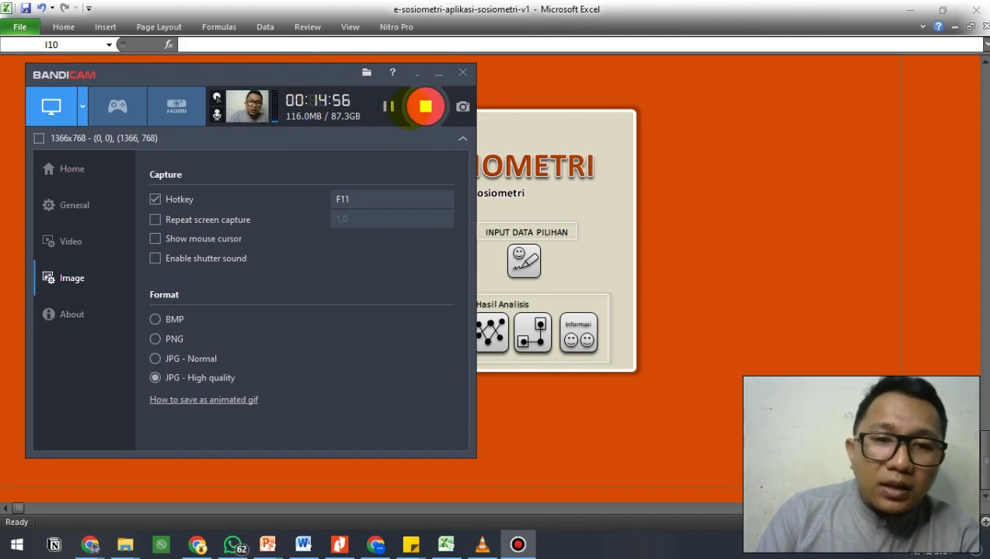